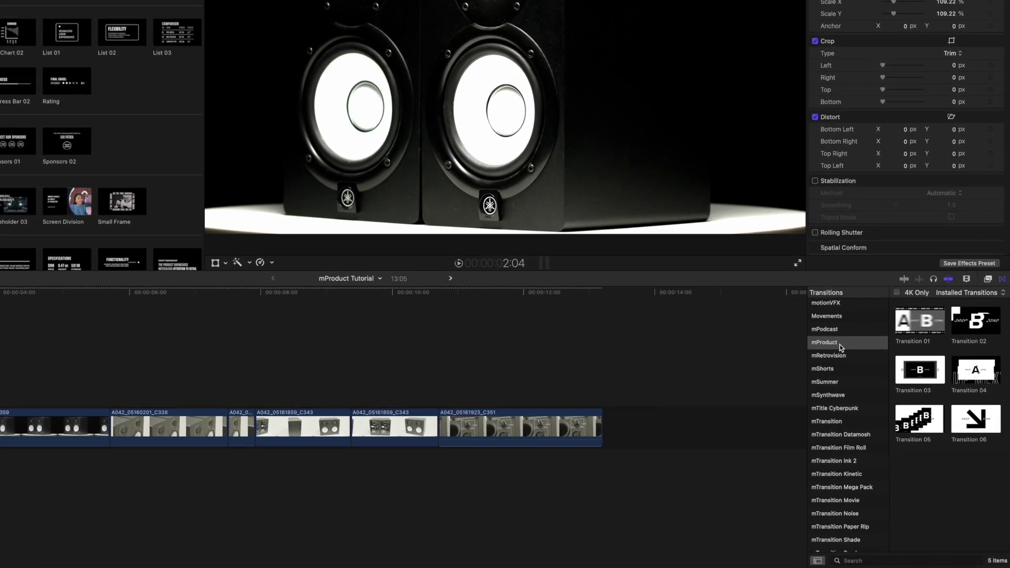
Step: Browse the mProduct transitions, effects and titles, previewing the available templates in each category
left_click(840, 345)
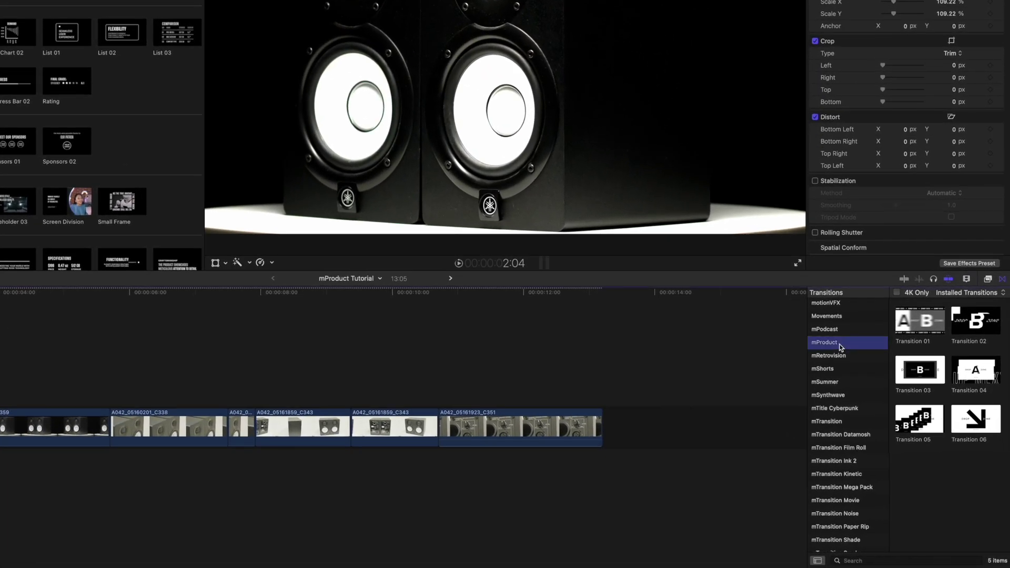
left_click(987, 279)
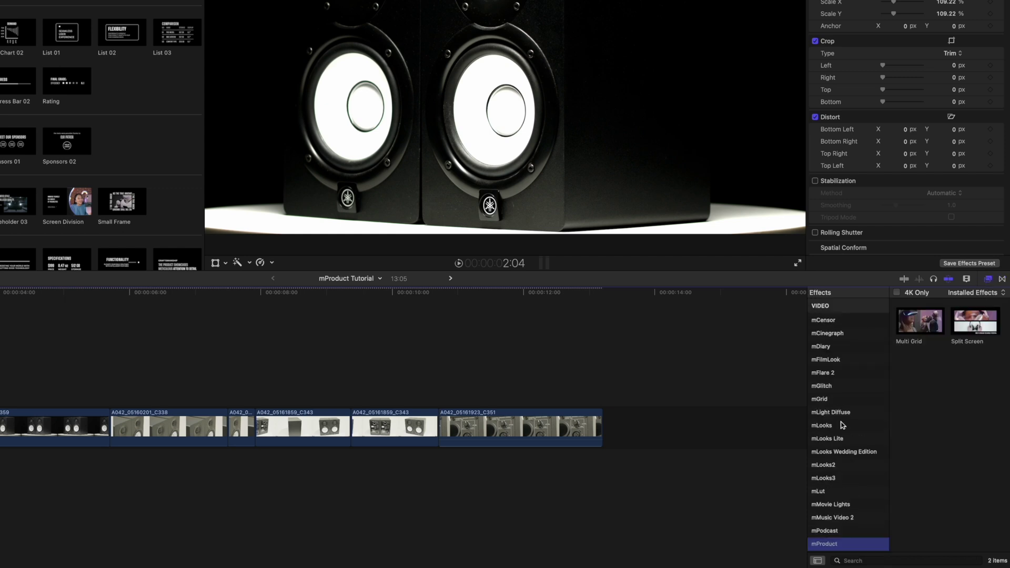
scroll(843, 425, "down", 5)
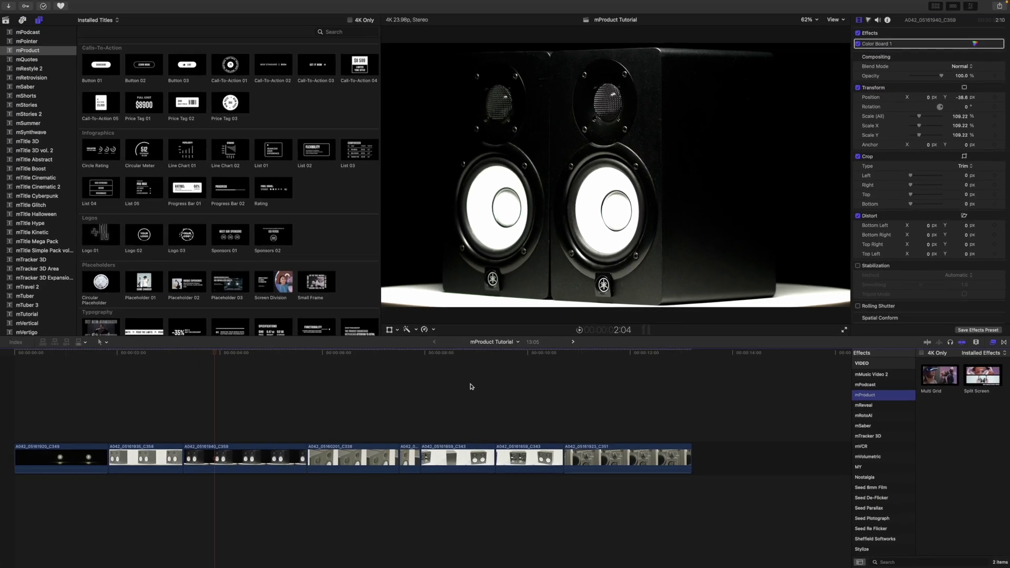
left_click(74, 379)
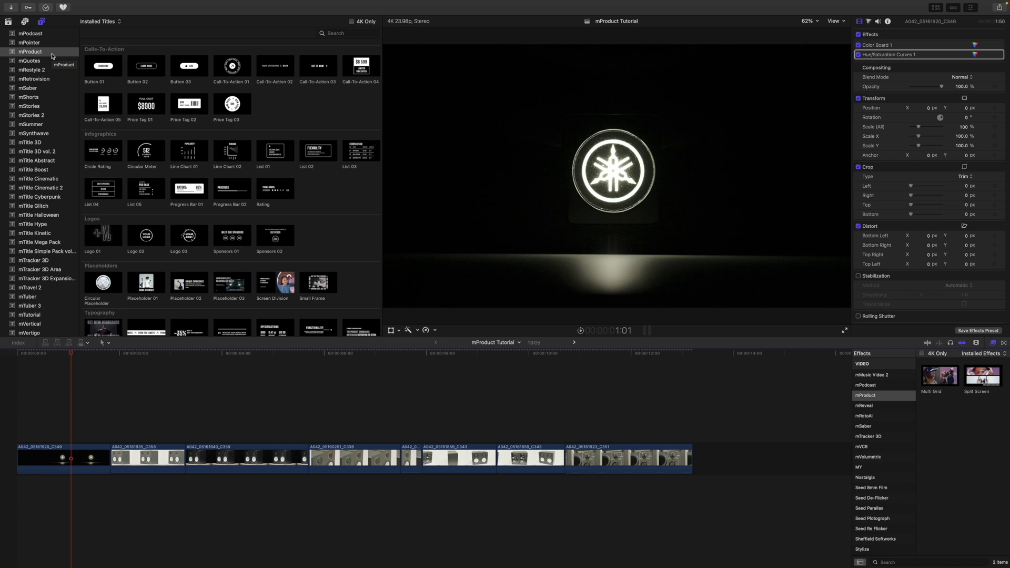
left_click(53, 55)
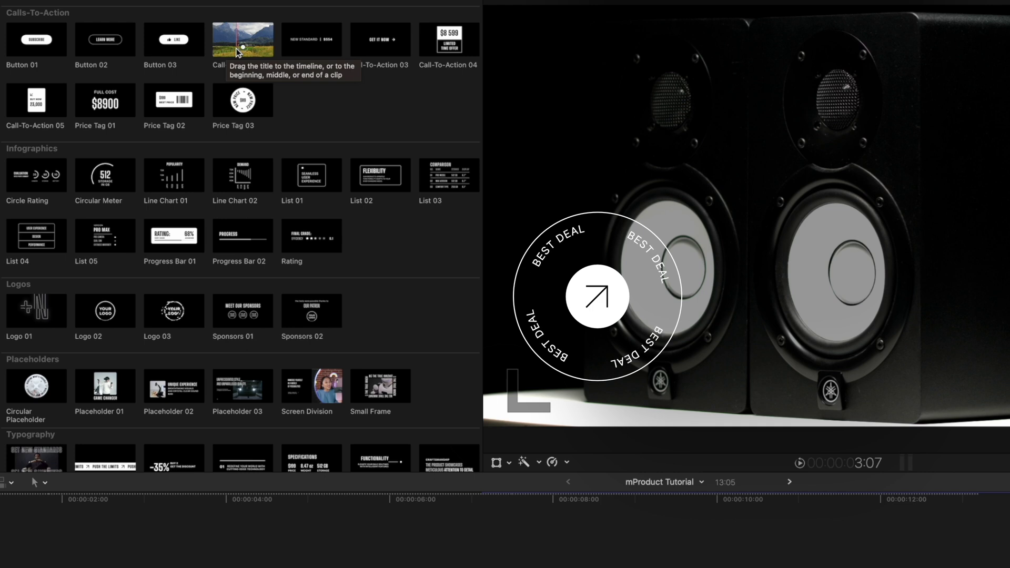
scroll(342, 127, "down", 4)
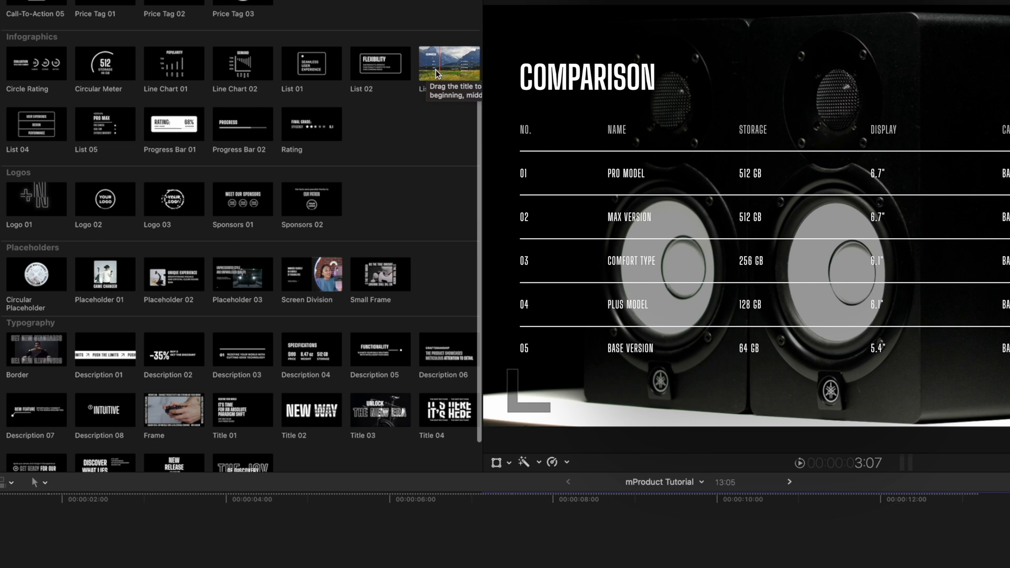
scroll(437, 68, "down", 3)
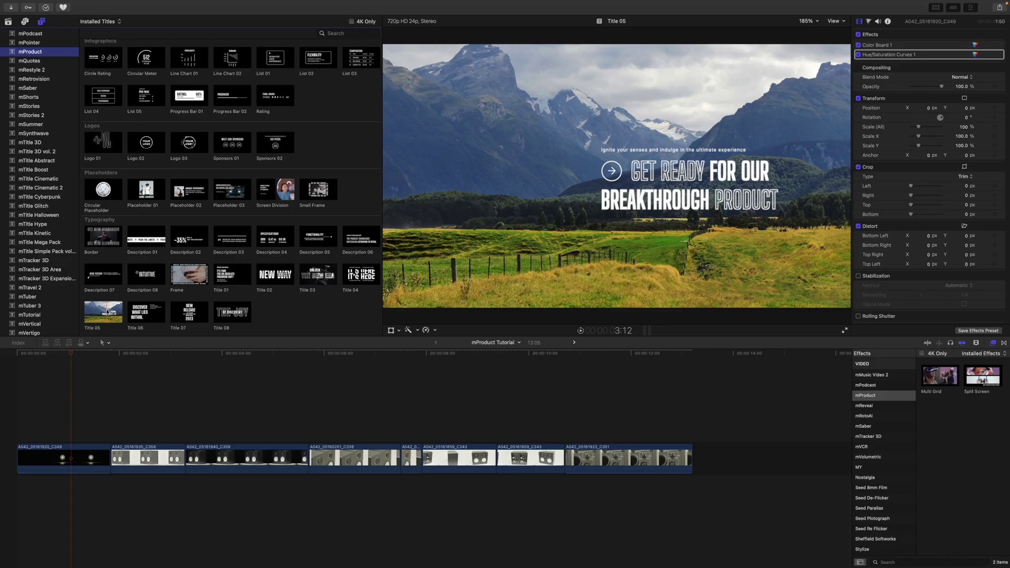
Step: Add the Title 05 template above the first clip and trim it to that clip's length
left_click_drag(42, 432, 24, 422)
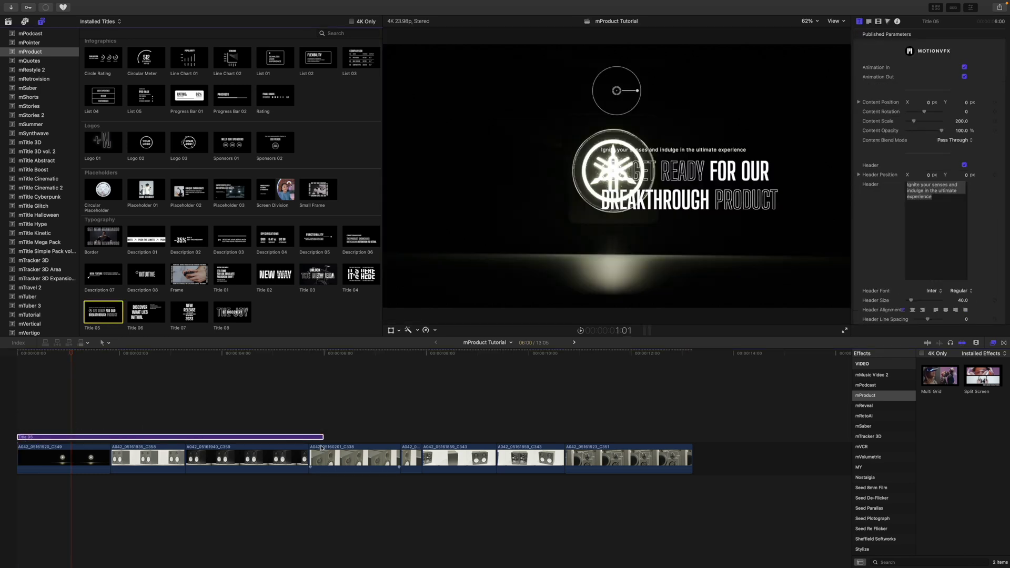
left_click_drag(323, 437, 109, 436)
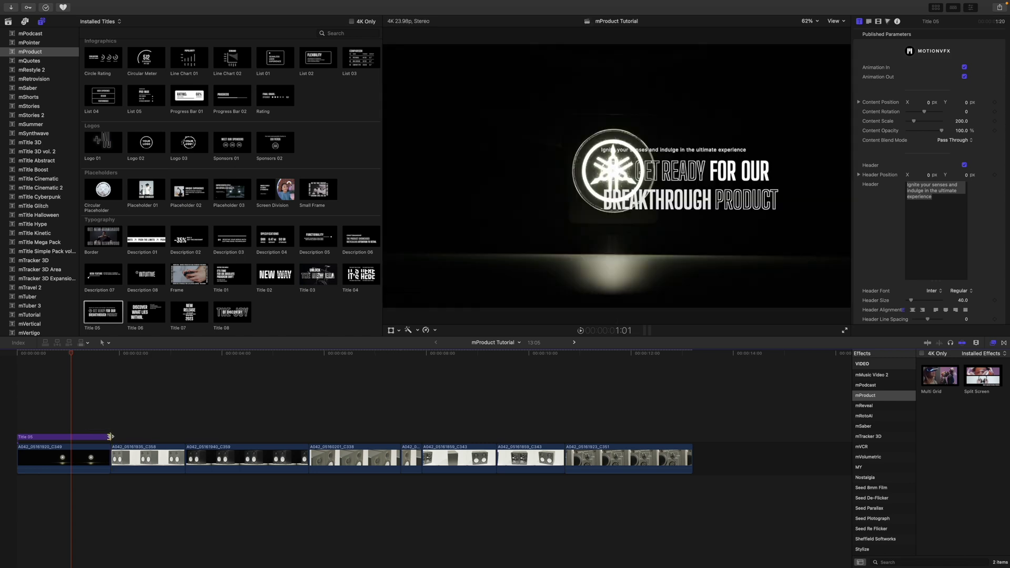
left_click(71, 438)
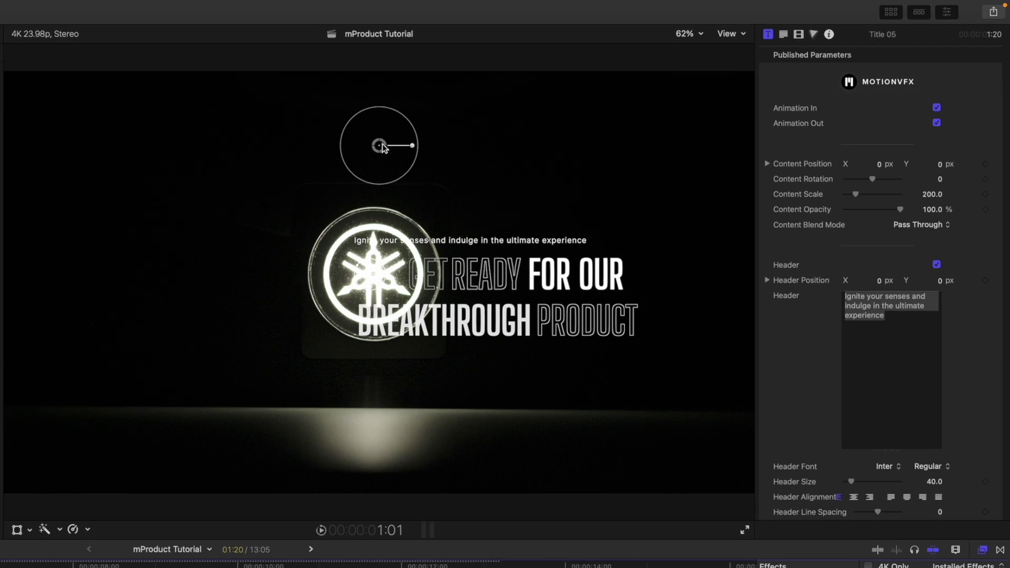
Step: Move the title content beside the glowing logo, to about X 0.21, Y -0.14 px, and scale it to about 145
left_click_drag(383, 148, 281, 183)
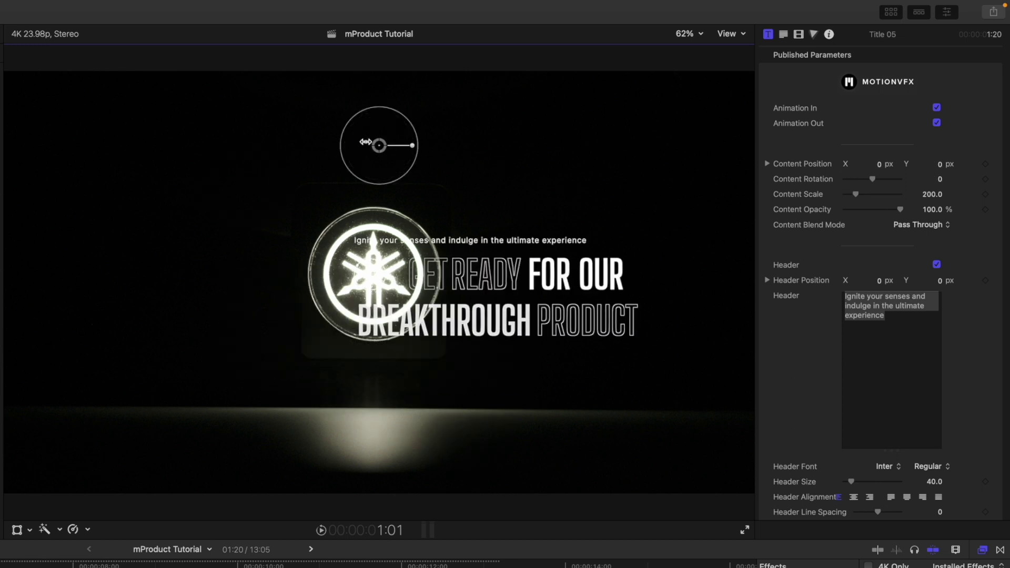
left_click_drag(387, 149, 477, 209)
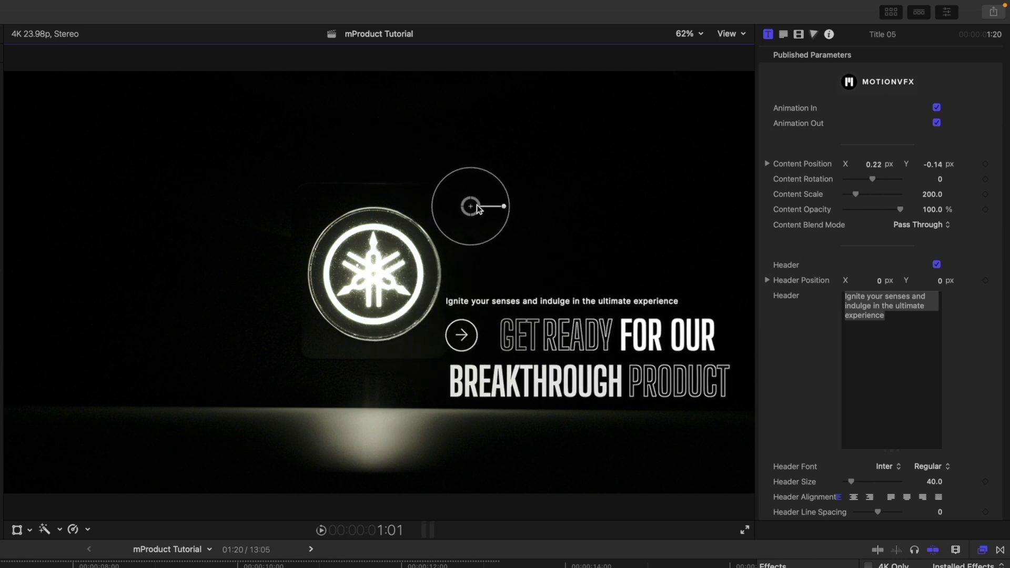
left_click_drag(499, 181, 462, 204)
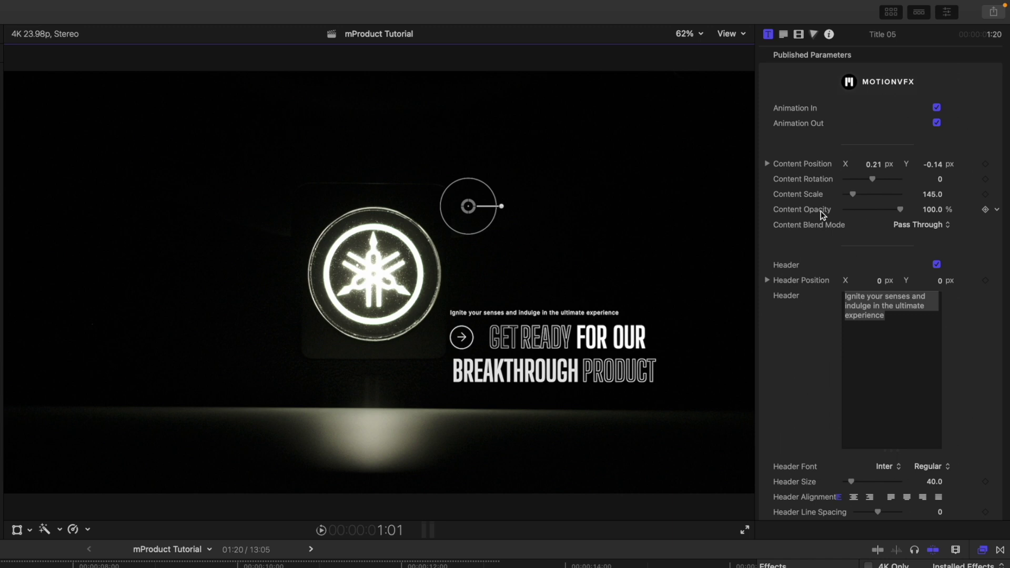
Step: Switch the title's header off and back on, and try out its horizontal position setting
scroll(825, 213, "down", 3)
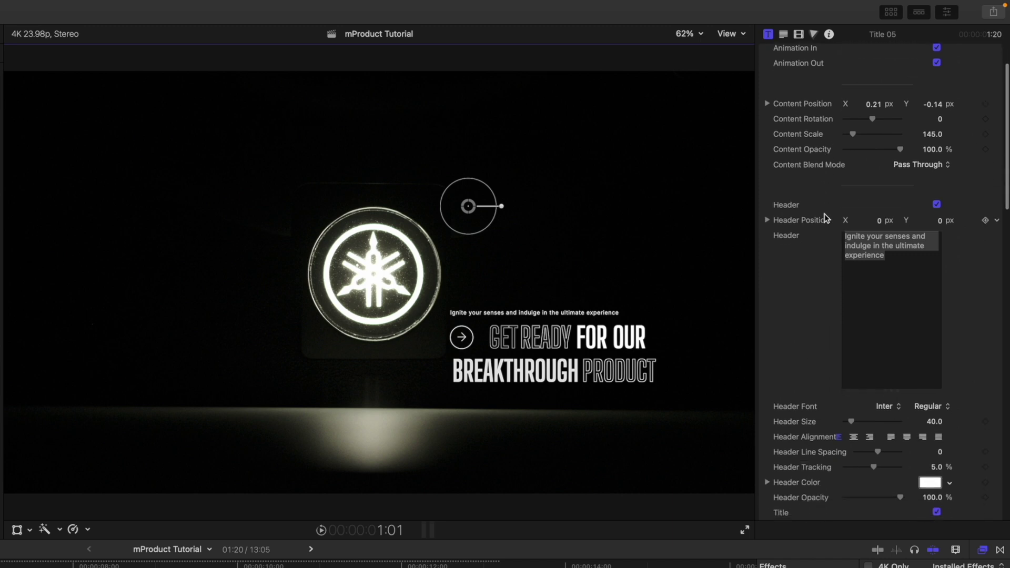
scroll(814, 241, "down", 2)
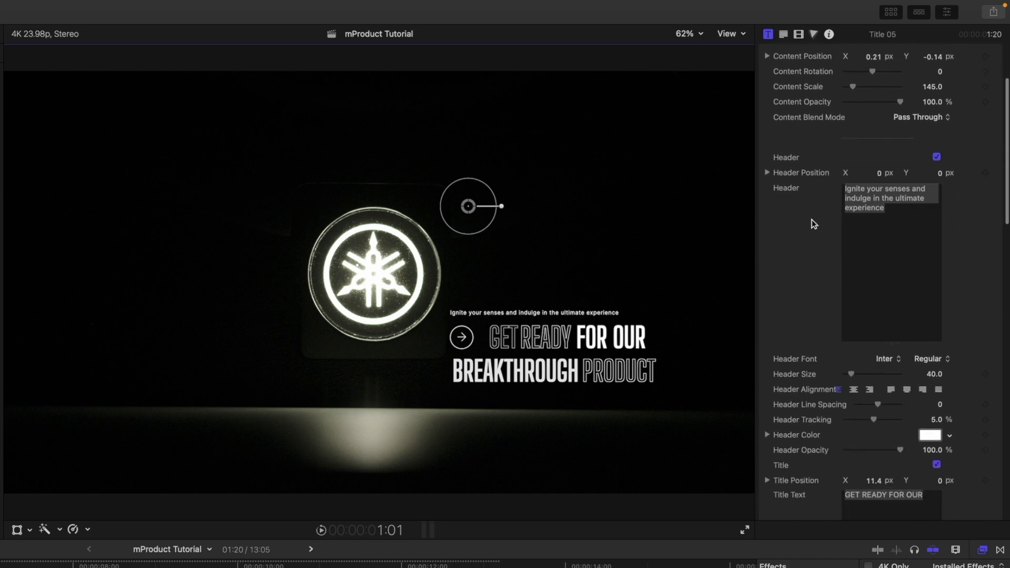
left_click(936, 157)
left_click(936, 157)
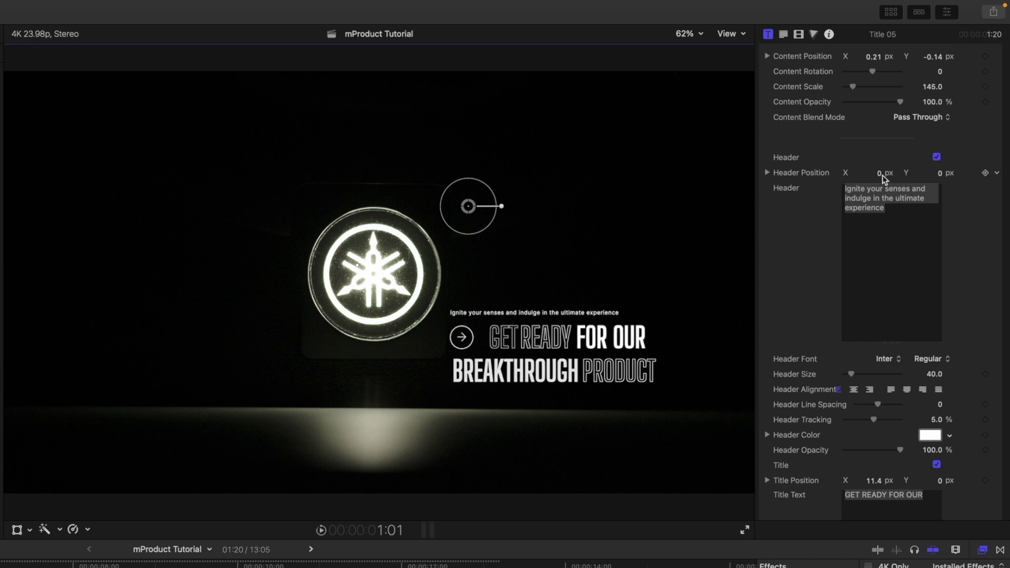
left_click_drag(880, 177, 876, 181)
Step: Hide and restore the "GET READY FOR OUR" title line
scroll(888, 215, "down", 3)
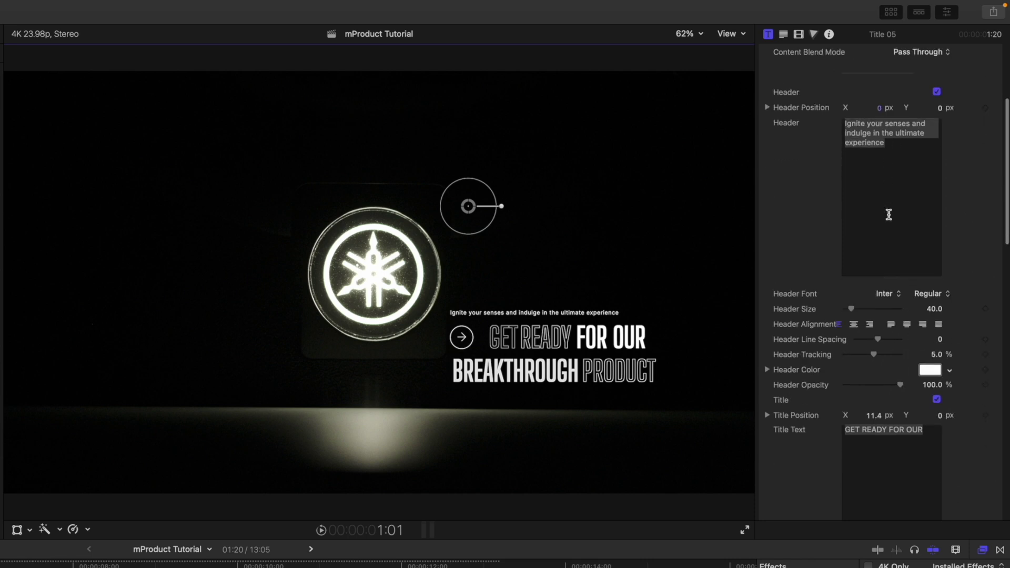
scroll(826, 265, "down", 3)
scroll(820, 271, "down", 5)
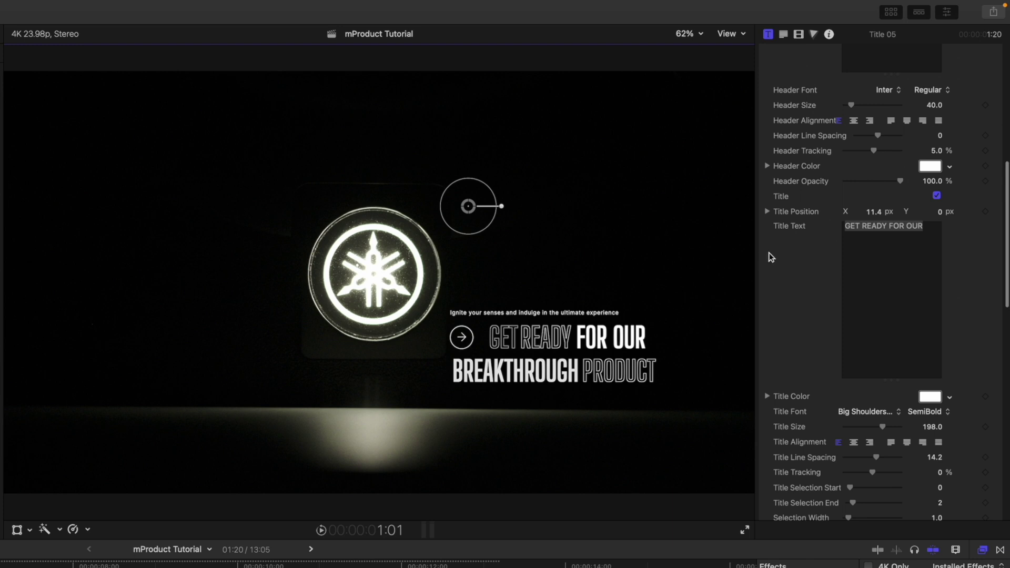
left_click(936, 195)
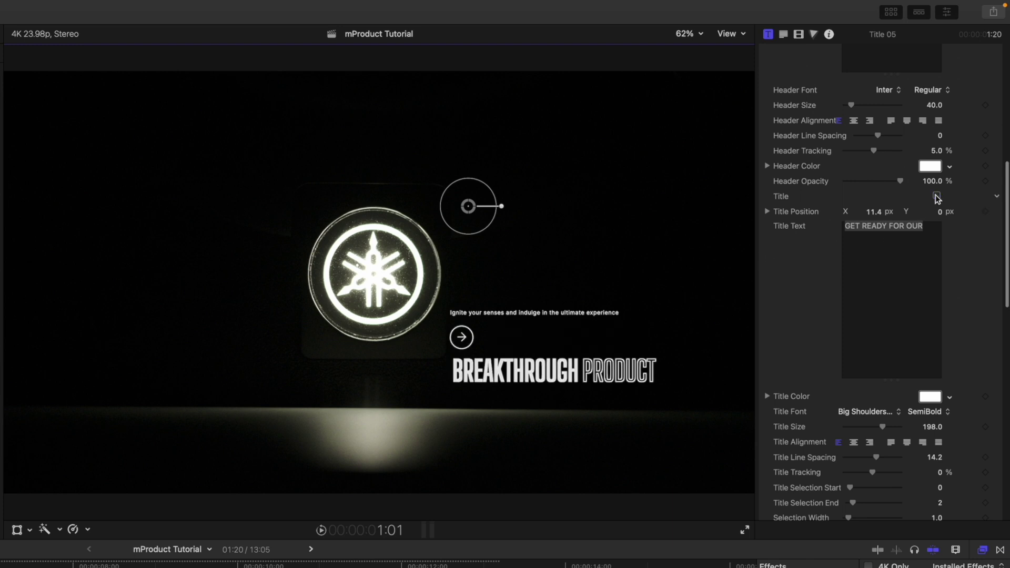
left_click(937, 196)
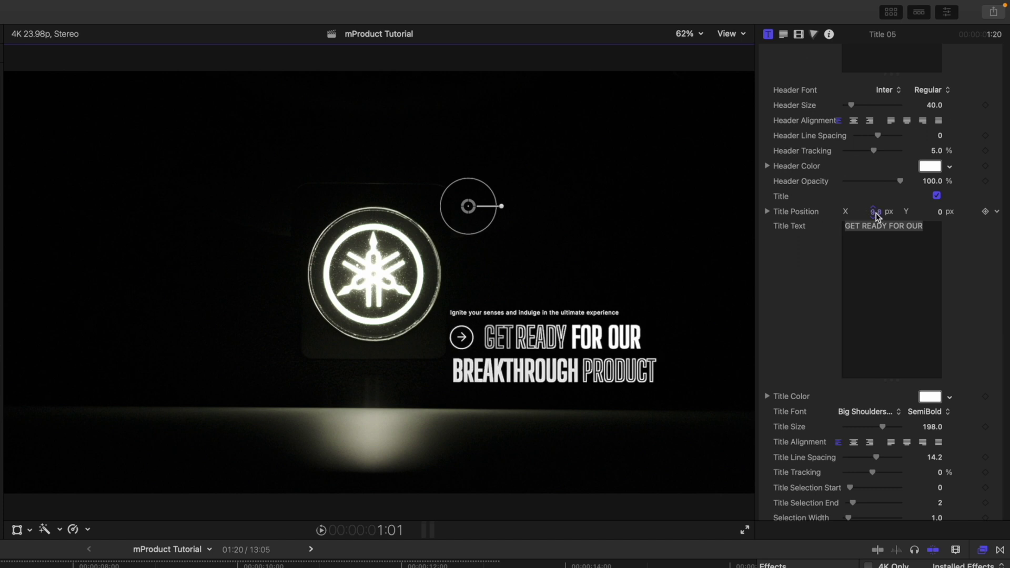
Step: Switch the circle around the arrow off and on, try shifting it horizontally, and return its X position to 0 px
scroll(818, 268, "down", 10)
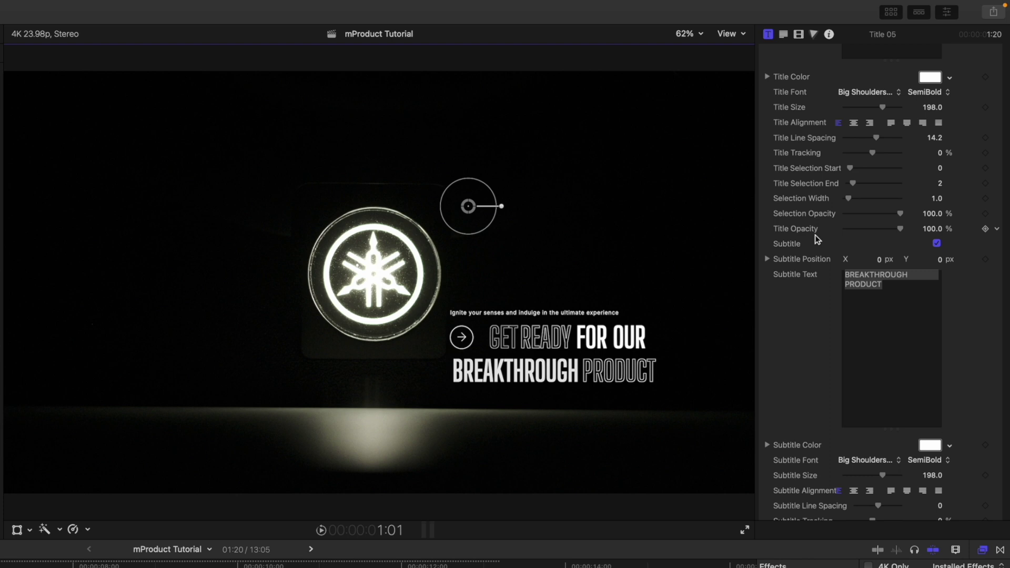
scroll(815, 235, "down", 3)
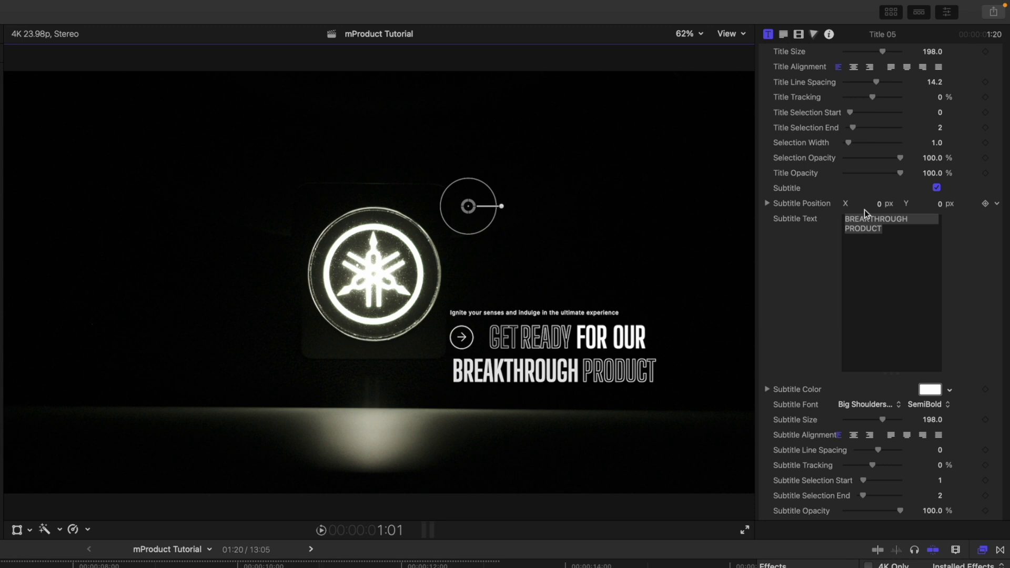
scroll(825, 226, "down", 3)
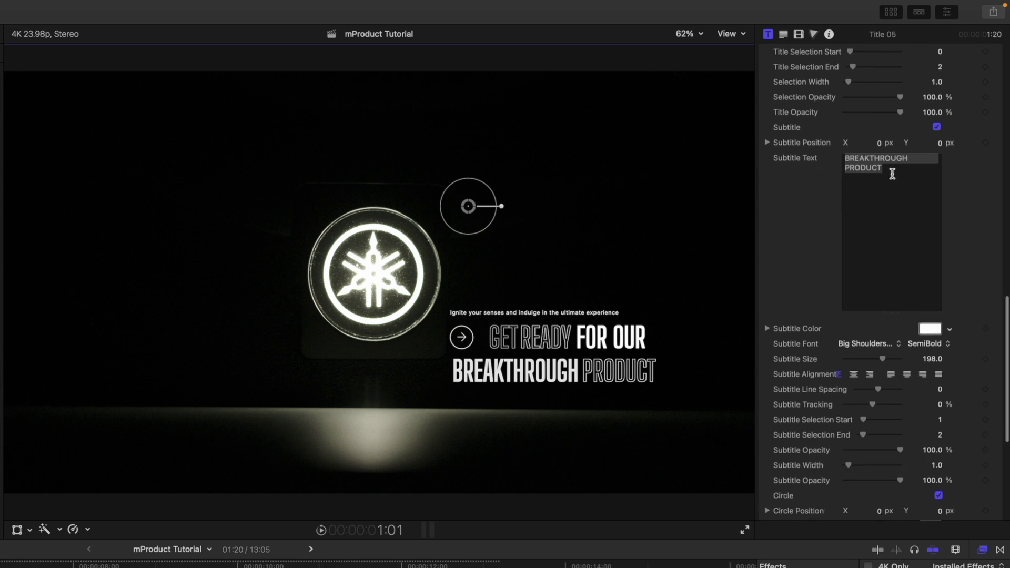
scroll(833, 222, "down", 10)
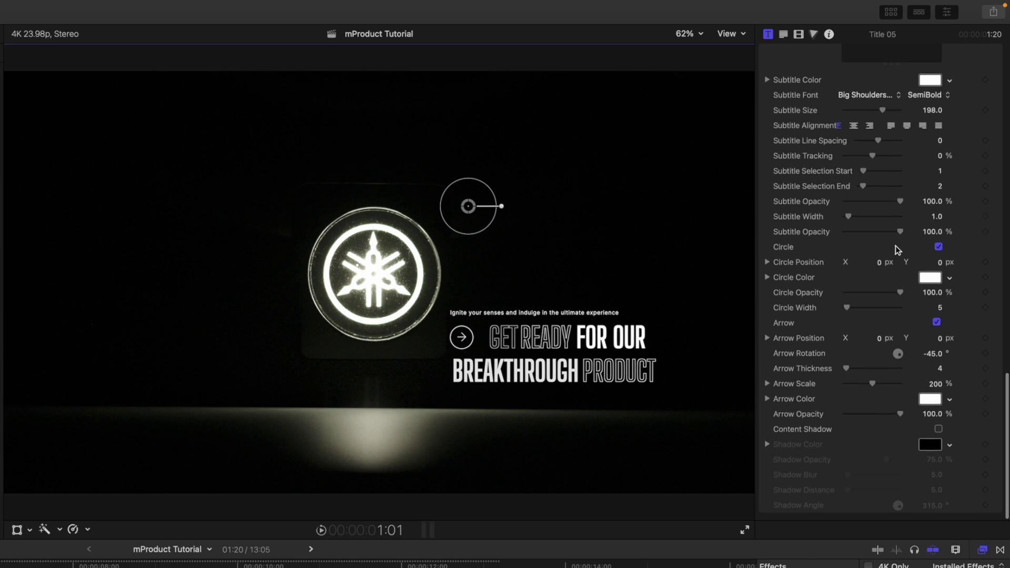
left_click(939, 248)
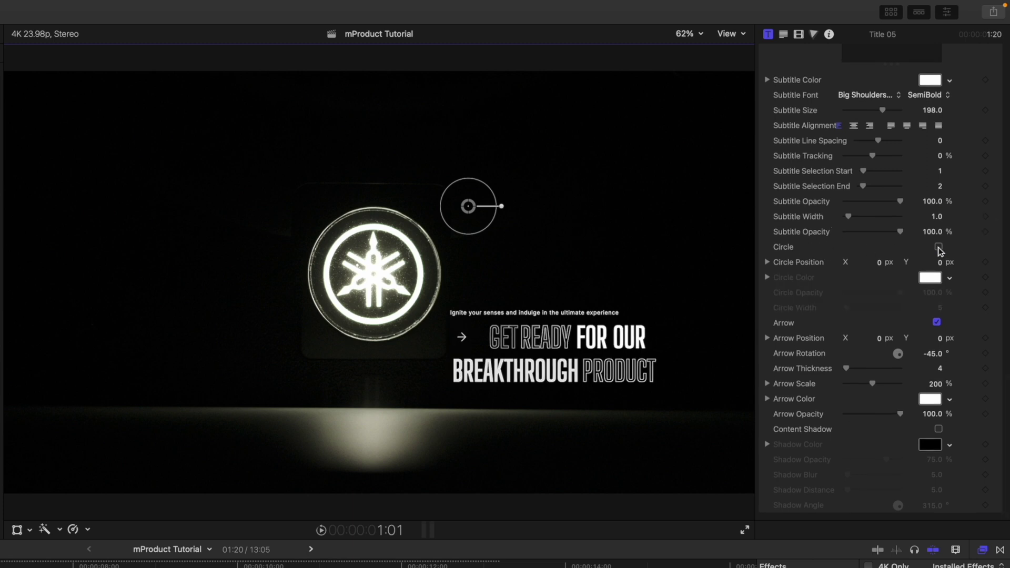
left_click(938, 248)
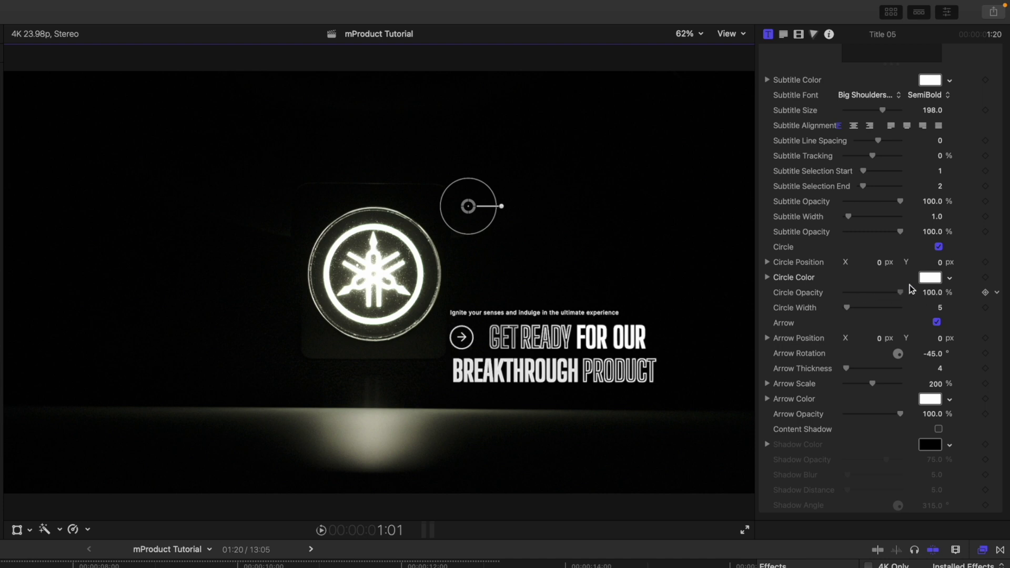
left_click_drag(879, 264, 883, 263)
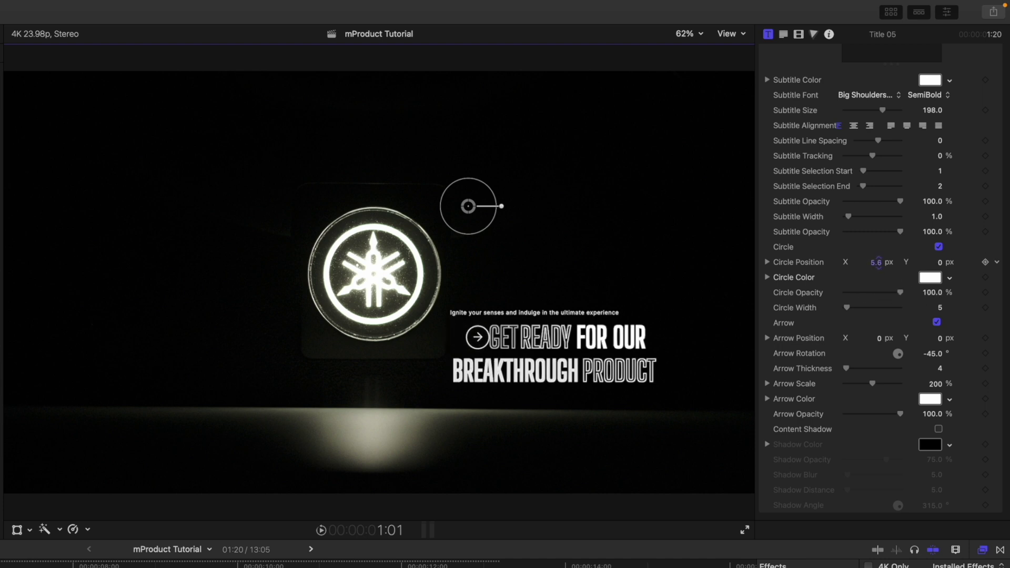
left_click_drag(879, 267, 879, 264)
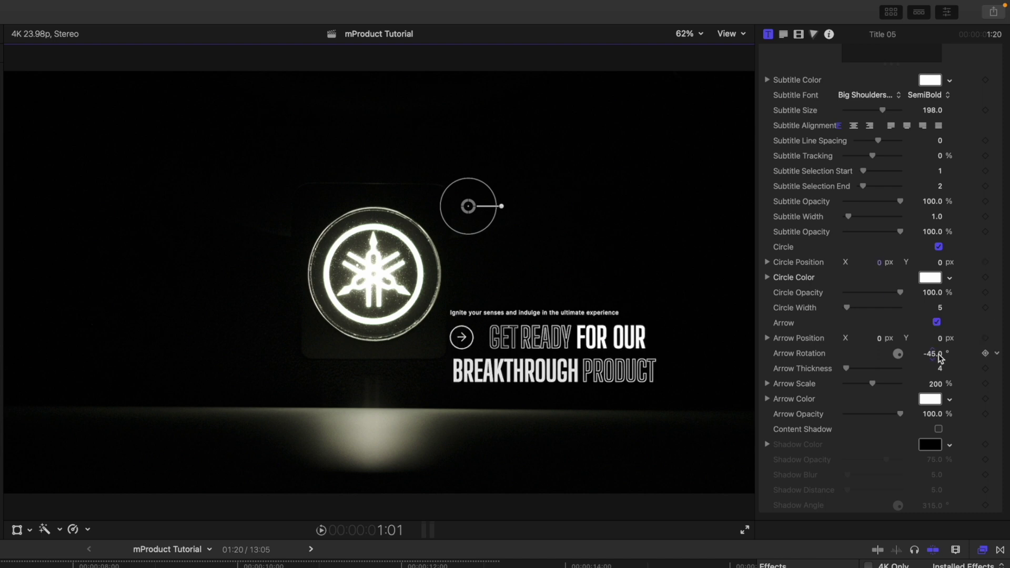
Step: Try rotating the arrow inside the circle to about 85°, and undo the rotation
left_click_drag(936, 359, 932, 352)
left_click_drag(935, 359, 932, 352)
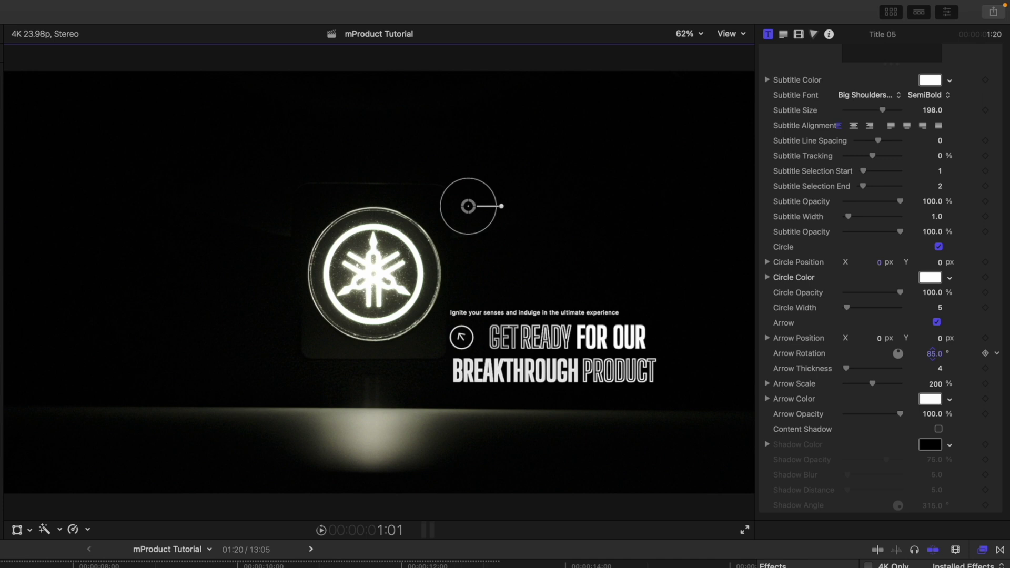
key("super+z")
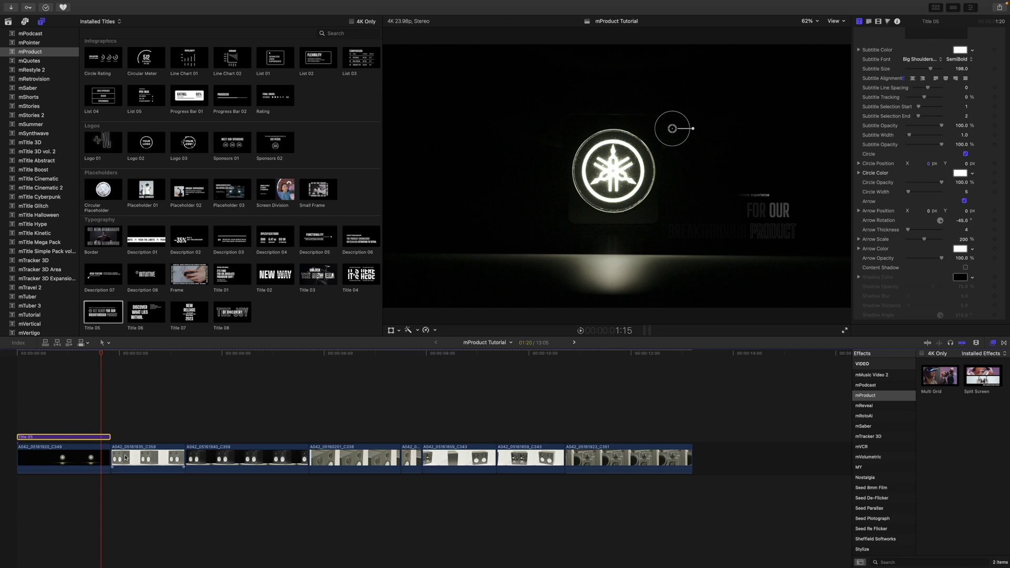
Step: Apply the mProduct Transition 05 between the first and second clips and preview it along the timeline
left_click(1004, 344)
scroll(880, 458, "up", 8)
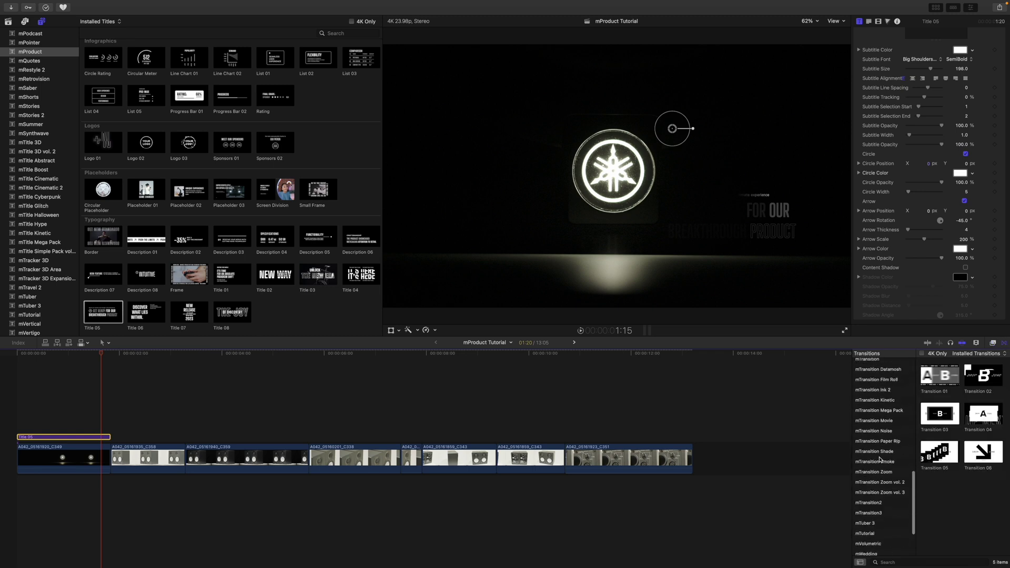
left_click(880, 422)
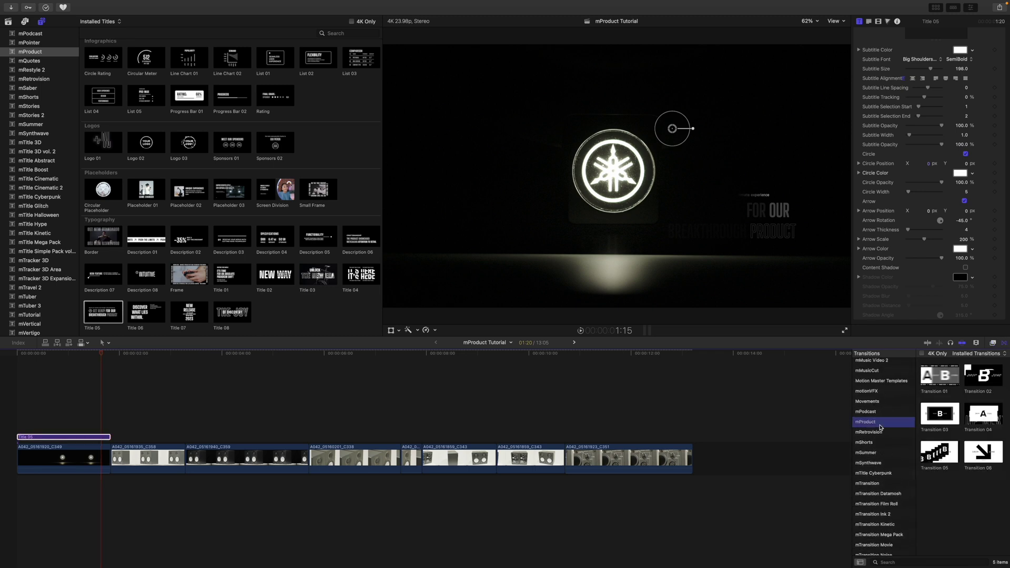
scroll(880, 427, "down", 1)
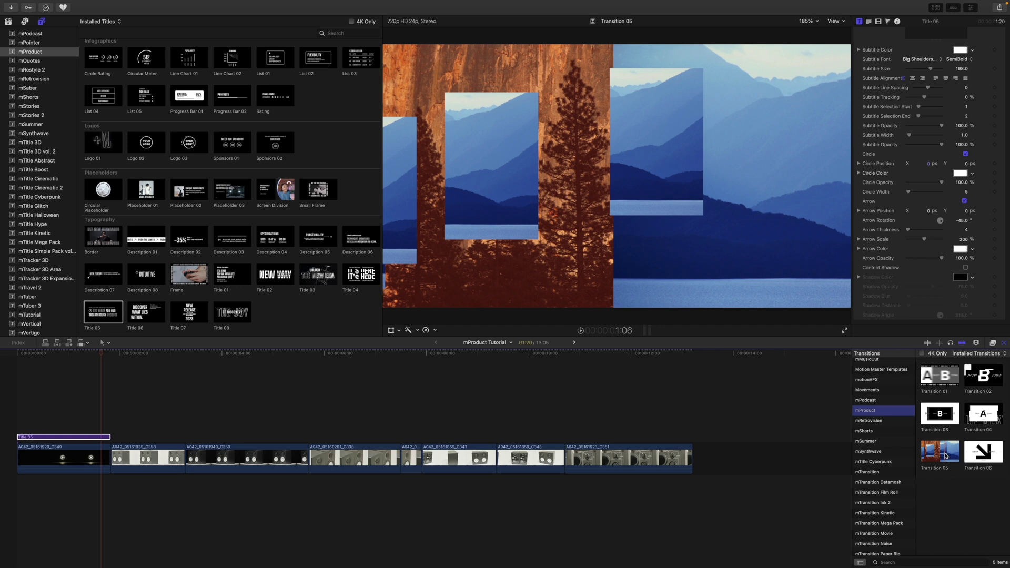
left_click_drag(945, 456, 73, 461)
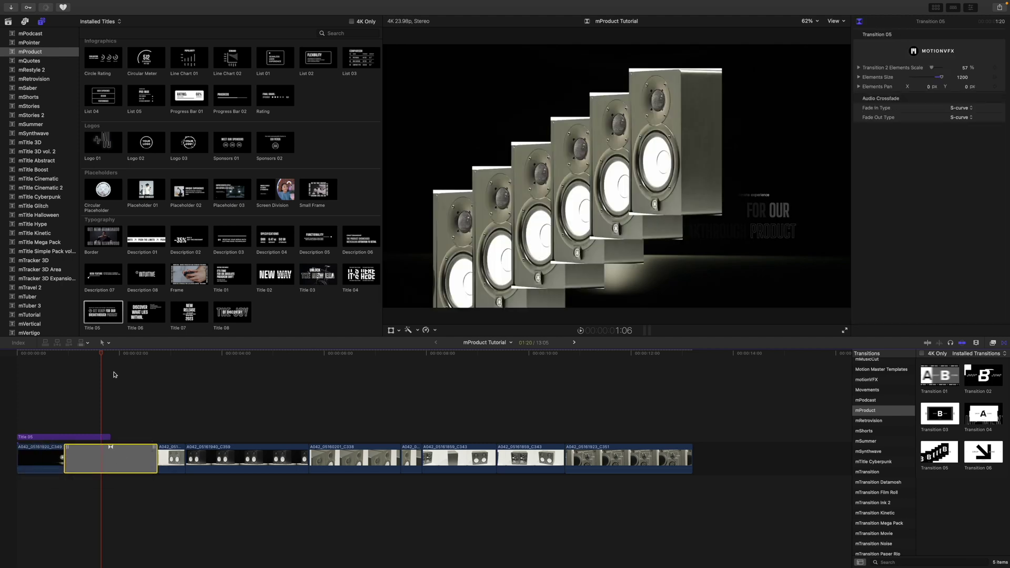
mouse_move(102, 357)
left_mouse_down()
mouse_move(75, 359)
mouse_move(133, 363)
mouse_move(117, 363)
left_mouse_up()
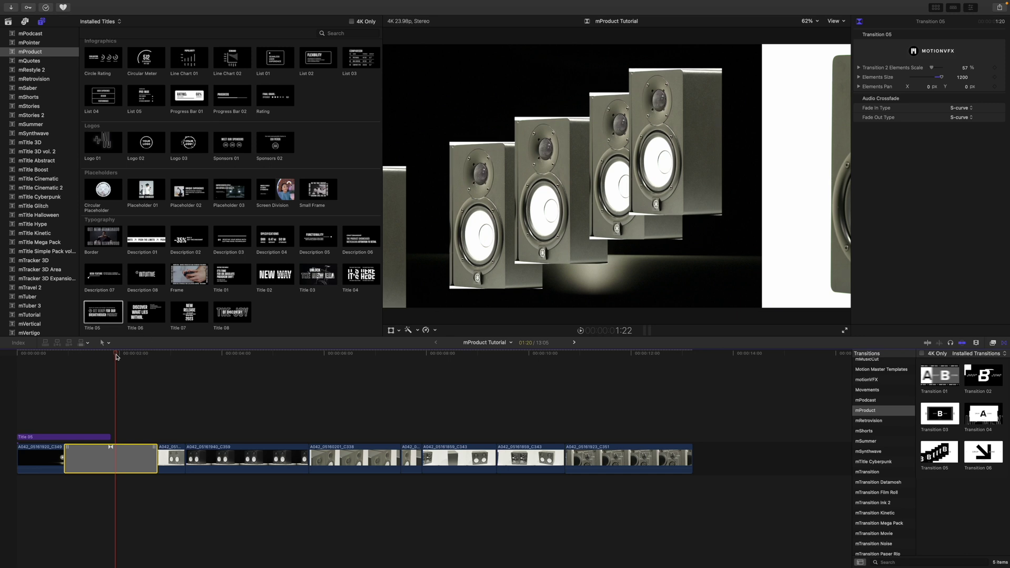
Step: Set the Transition 2 Elements Scale of Transition 05 to 61 % and try adjusting the elements' size and pan
left_click_drag(117, 358, 103, 358)
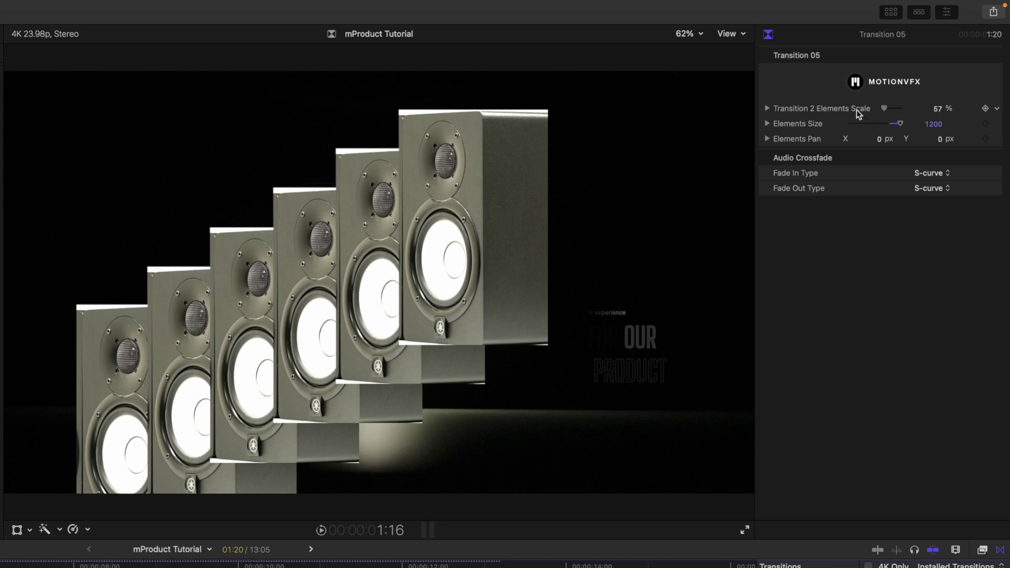
left_click_drag(883, 108, 886, 109)
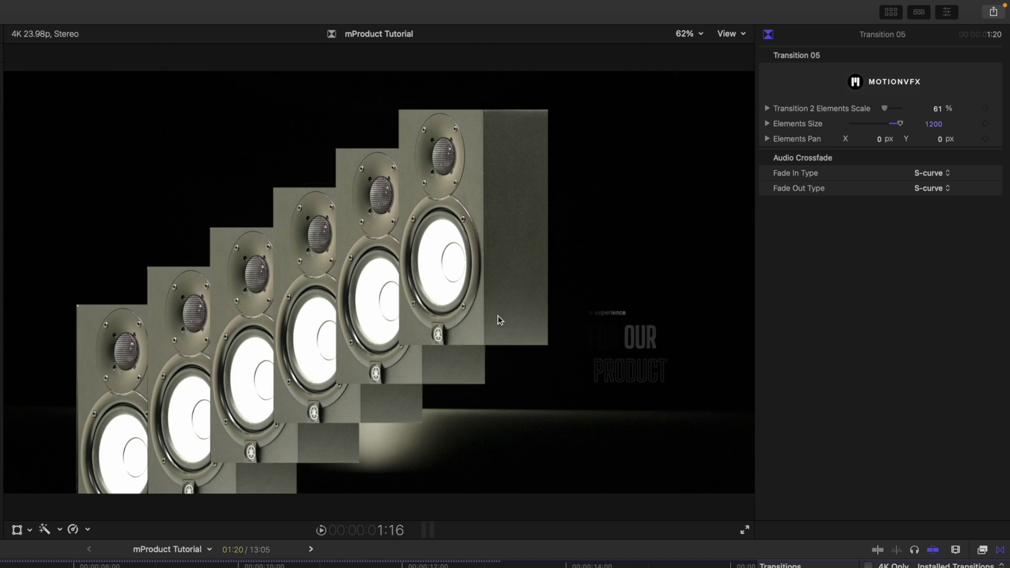
left_click_drag(929, 124, 932, 124)
mouse_move(880, 139)
left_mouse_down()
mouse_move(865, 139)
mouse_move(879, 140)
left_mouse_up()
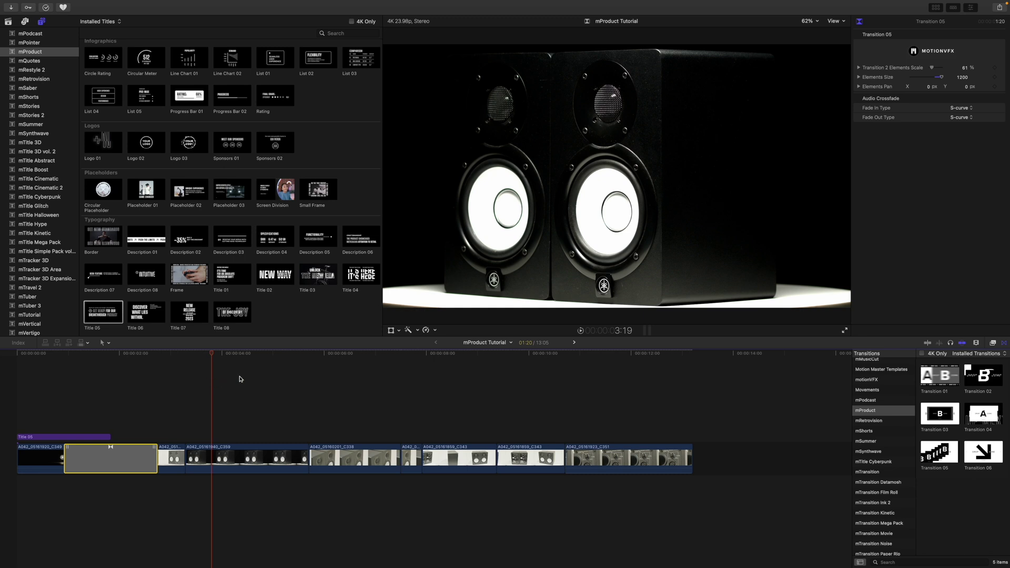
Step: Apply the mProduct Split Screen effect to the clip A042_05161940_C359 and preview it along the timeline
left_click(993, 343)
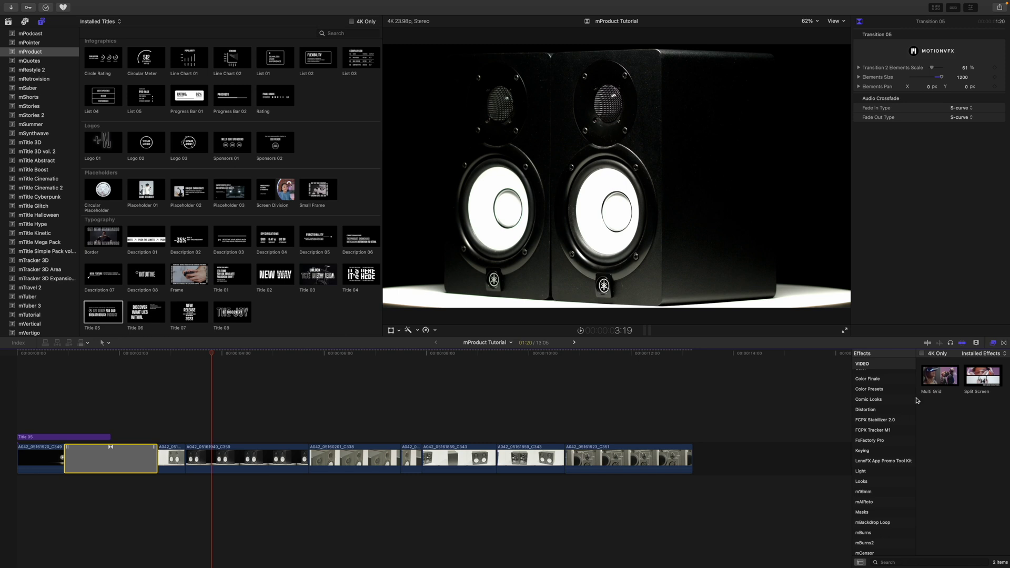
scroll(901, 416, "down", 10)
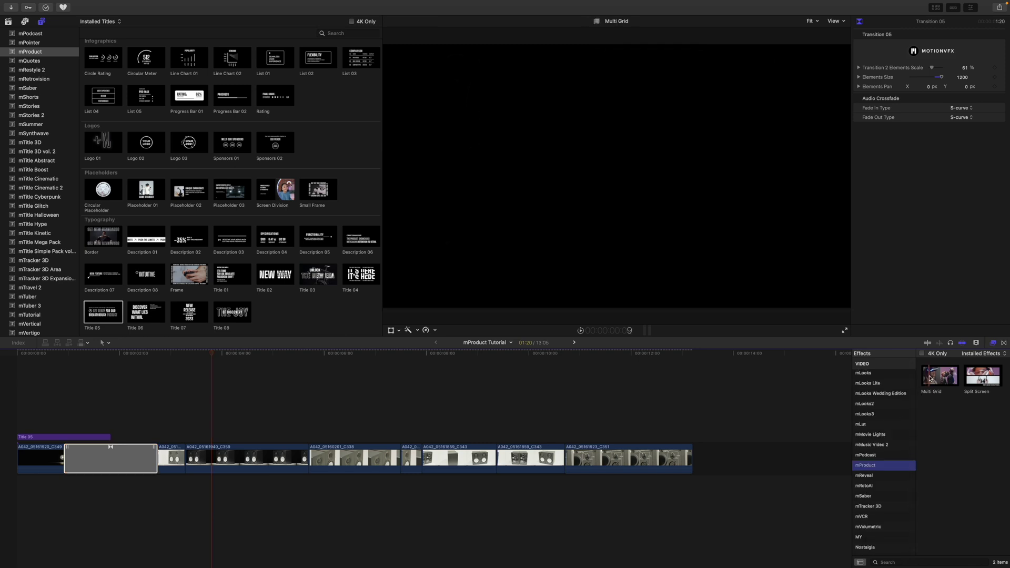
left_click(221, 463)
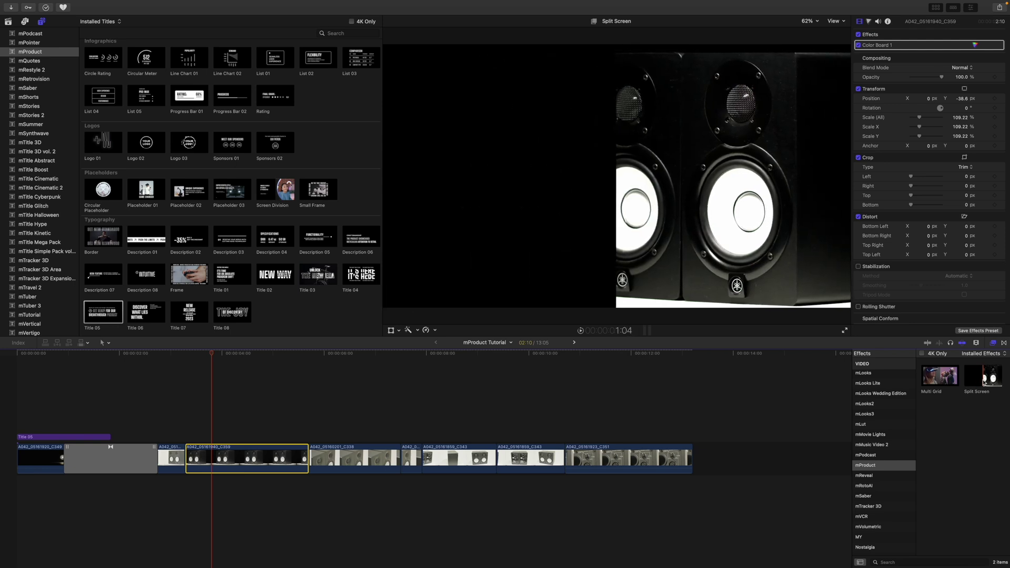
left_click_drag(985, 382, 241, 463)
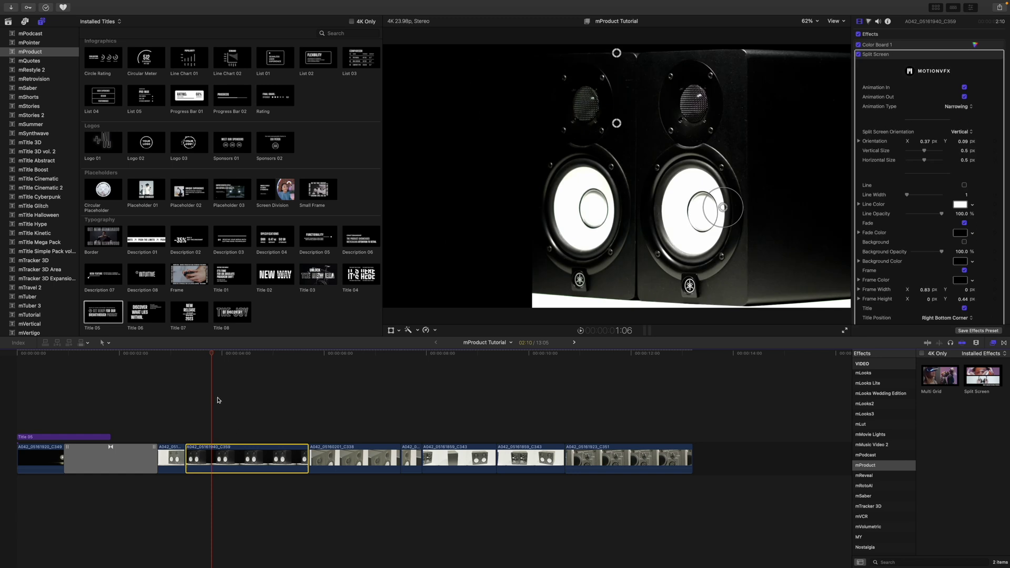
left_click(183, 357)
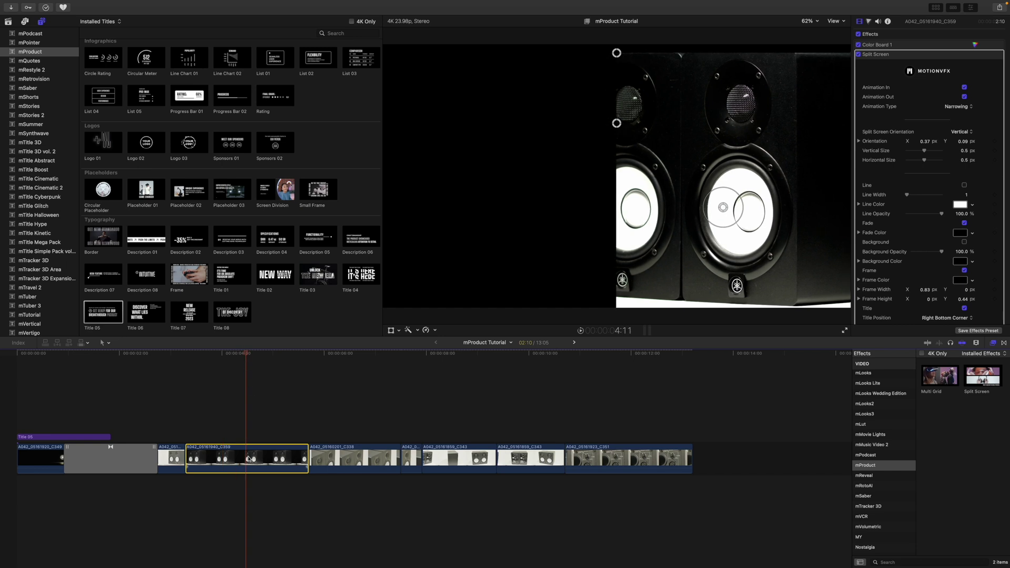
scroll(249, 458, "right", 1)
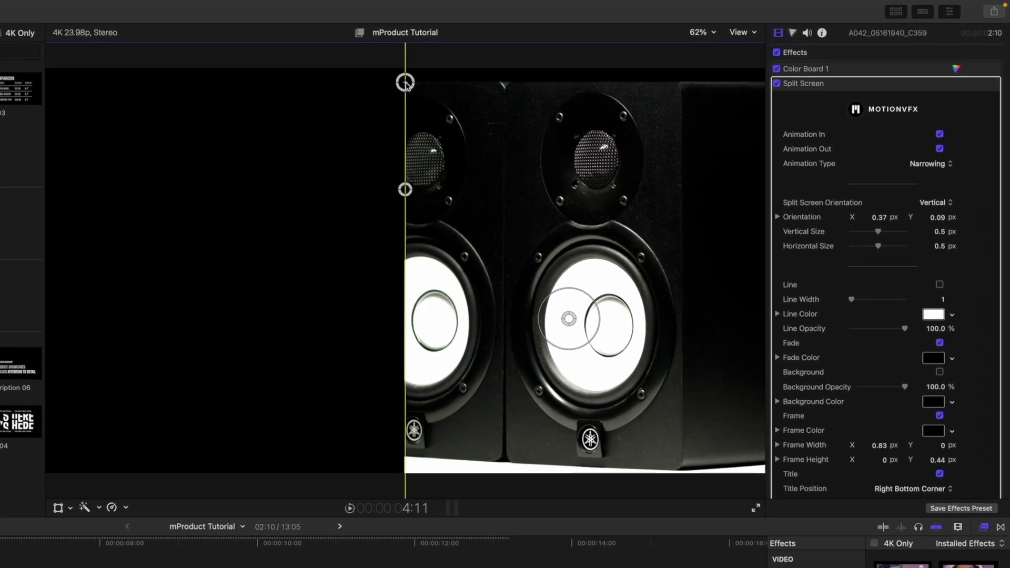
Step: Set the split-screen frame height to about 0.39 px and shift its Orientation point to about X 0.11, Y 0.07 px
left_click_drag(616, 53, 617, 59)
mouse_move(380, 95)
left_mouse_down()
mouse_move(381, 108)
mouse_move(383, 77)
mouse_move(384, 93)
left_mouse_up()
left_click_drag(384, 99, 383, 114)
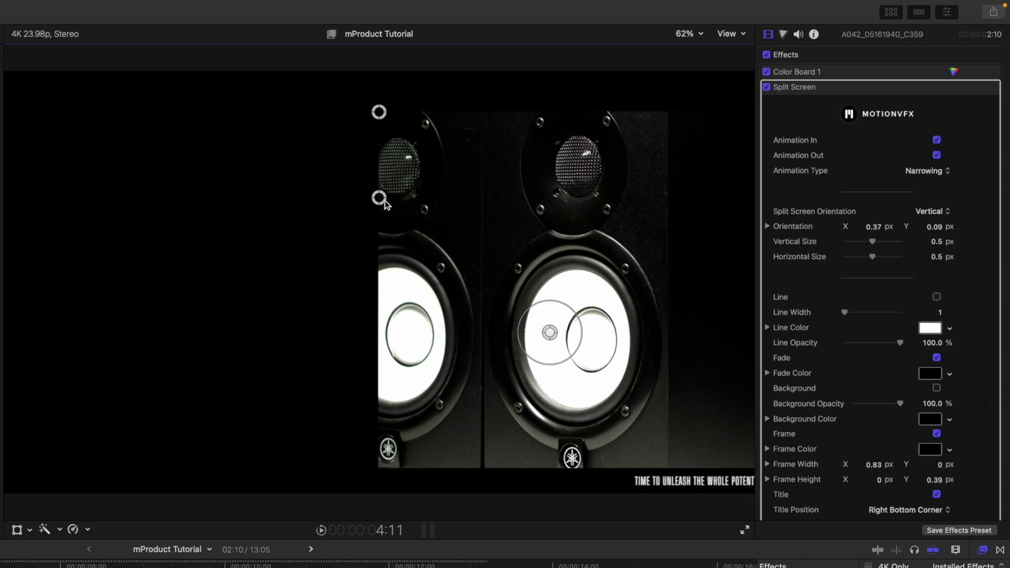
mouse_move(382, 202)
left_mouse_down()
mouse_move(274, 197)
mouse_move(401, 204)
mouse_move(207, 200)
mouse_move(410, 209)
mouse_move(392, 206)
left_mouse_up()
left_click_drag(554, 336, 437, 328)
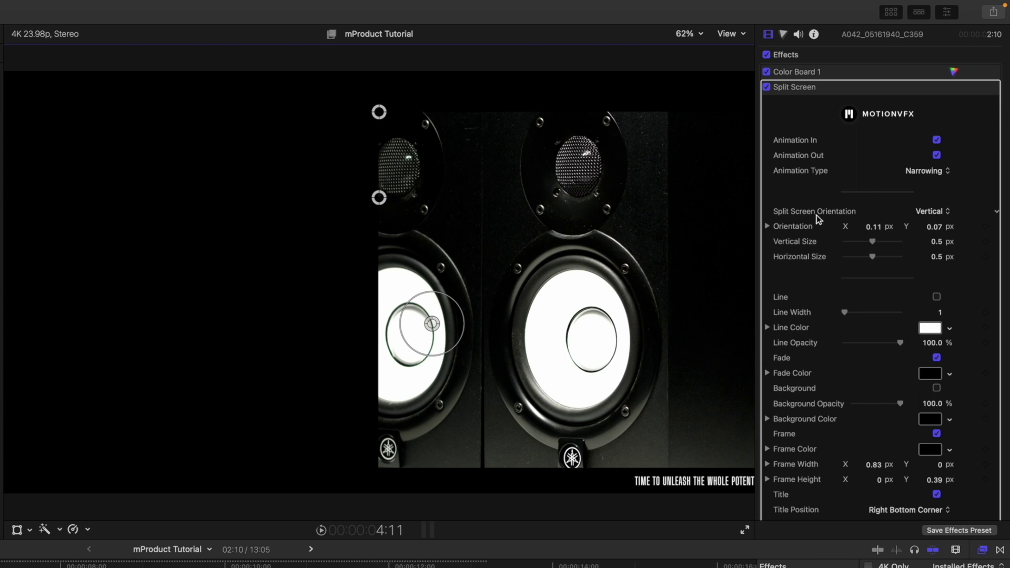
Step: Try the horizontal split-screen orientation with a shifted control point and frame handle, and undo these changes
left_click(941, 216)
left_click(936, 228)
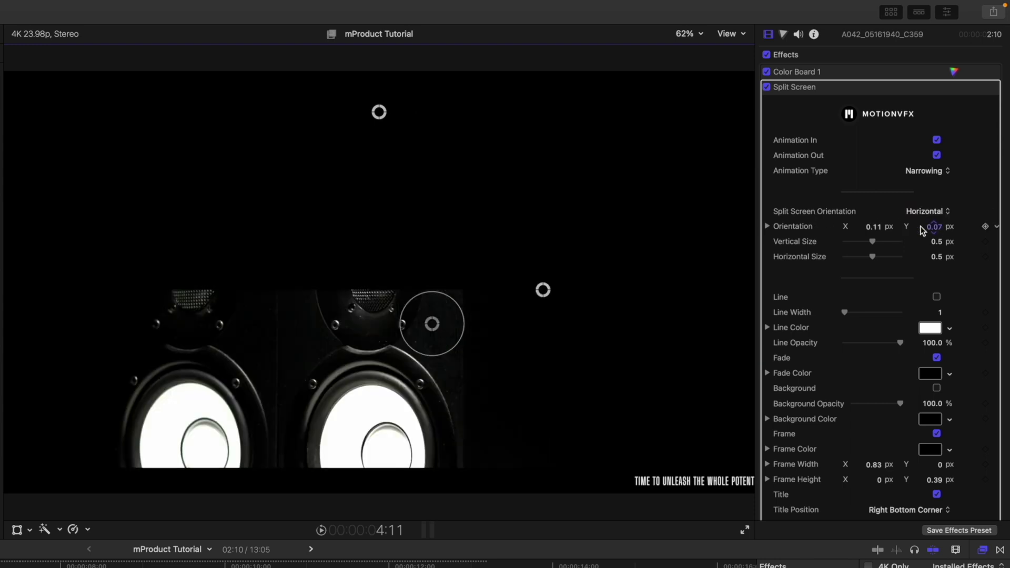
left_click_drag(438, 326, 432, 302)
left_click_drag(542, 291, 520, 217)
key("super+z")
key("super+z")
key("super+z")
key("super+z")
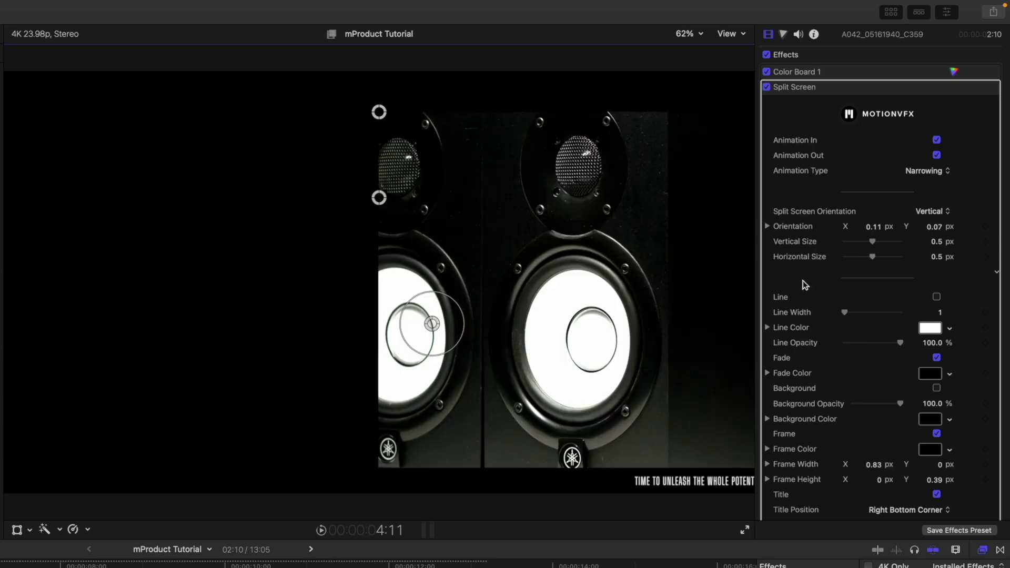
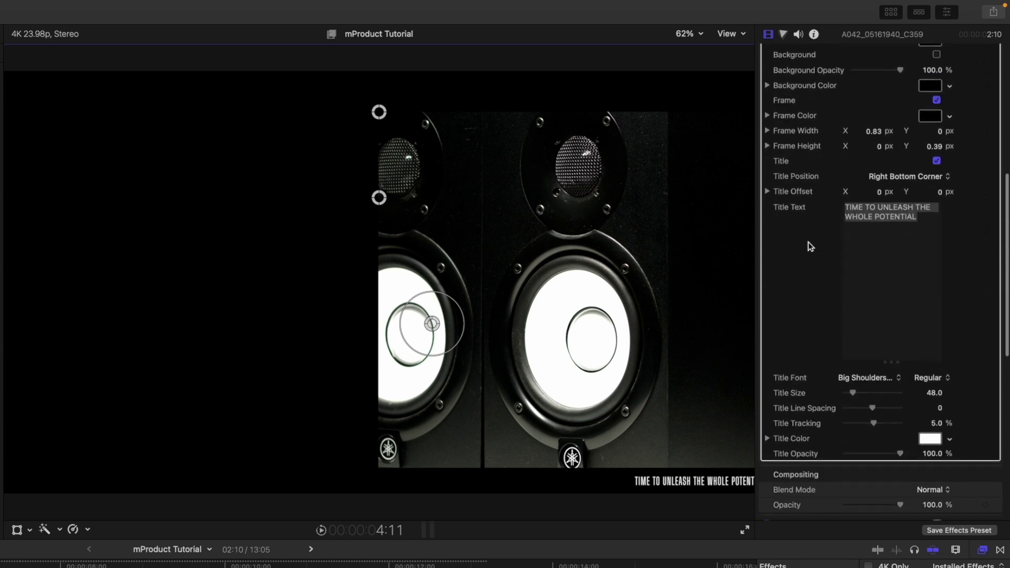
Step: Switch the split-screen title off and on, try every title position, and return it to Right Bottom Corner
left_click(937, 161)
left_click(936, 161)
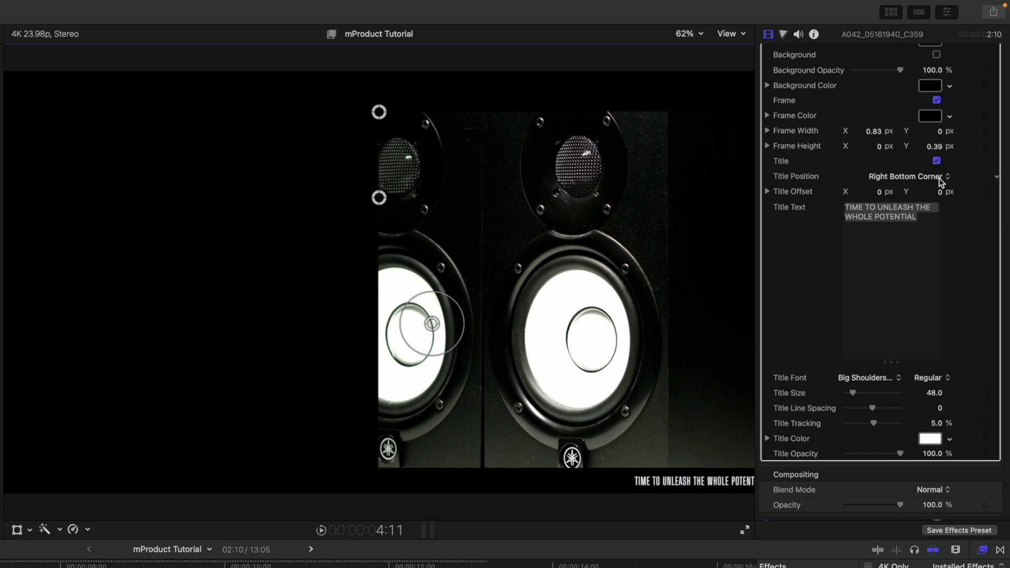
left_click(939, 178)
left_click(939, 164)
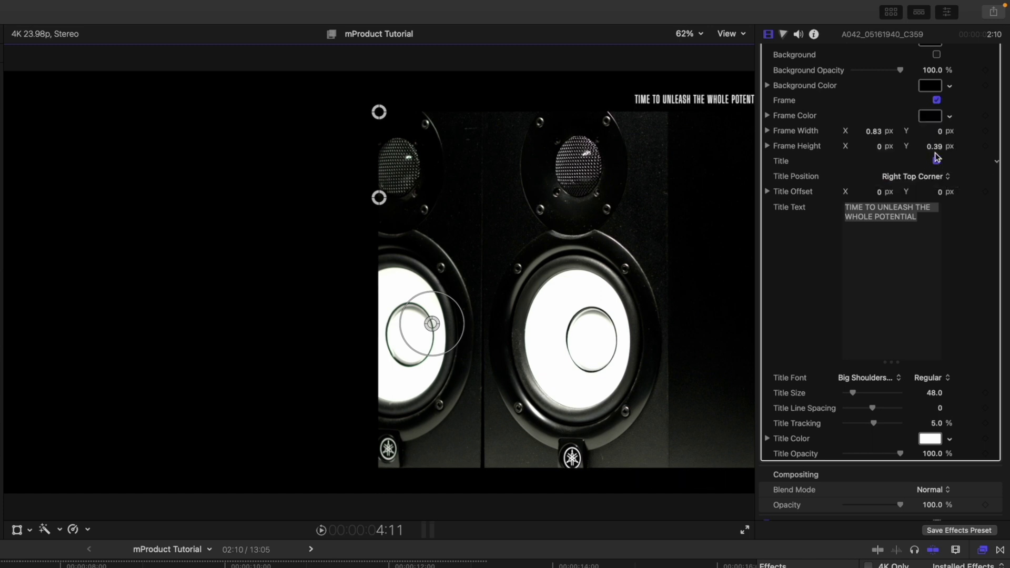
left_click(930, 179)
left_click(930, 164)
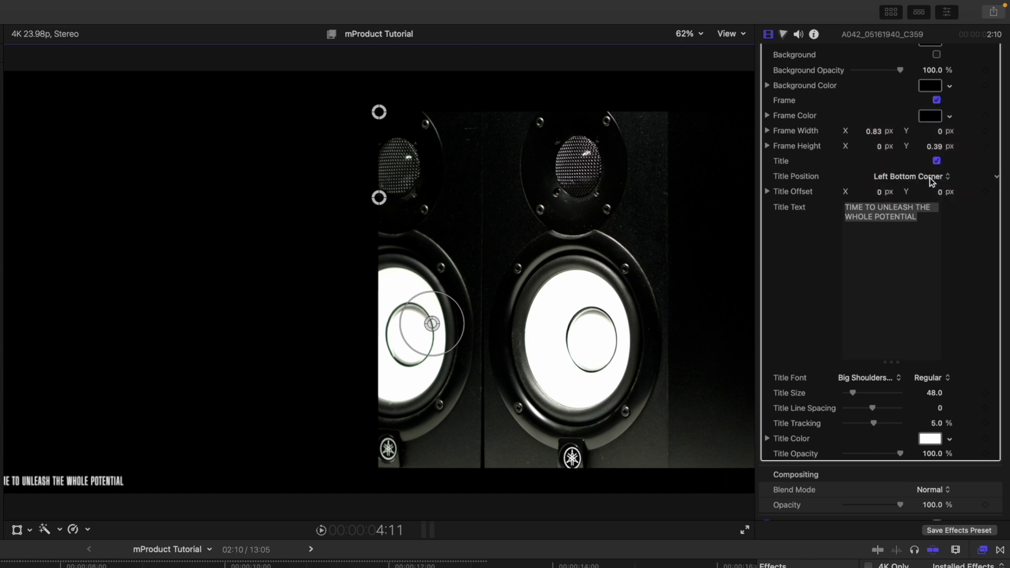
left_click(930, 179)
left_click(927, 164)
left_click(927, 178)
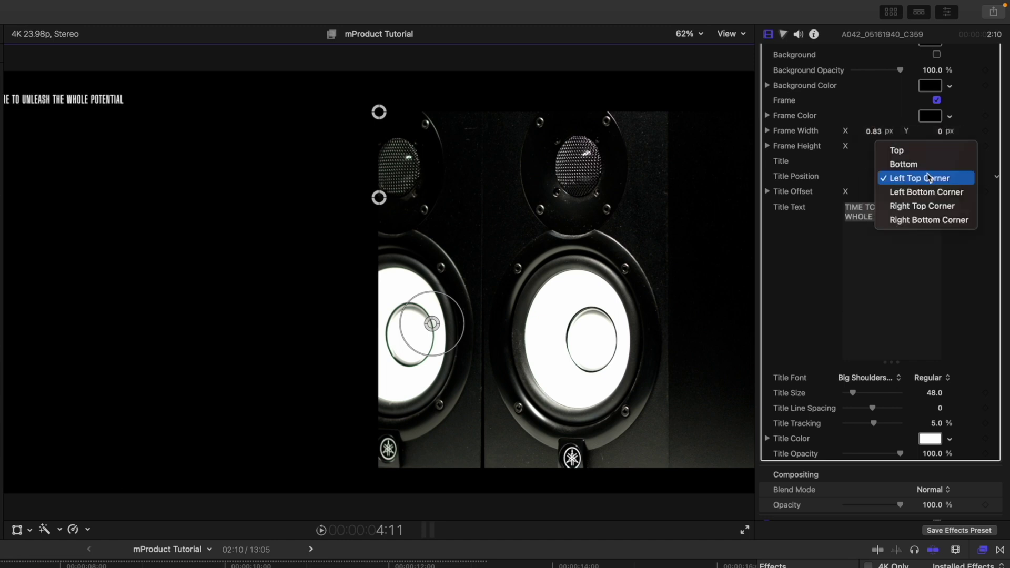
left_click(926, 166)
left_click(927, 178)
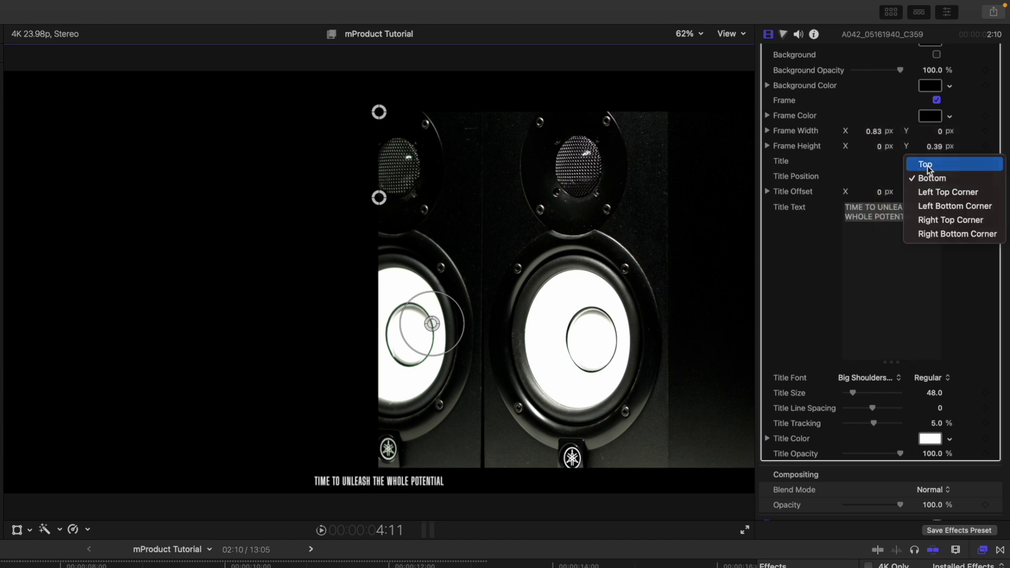
left_click(927, 164)
left_click(936, 178)
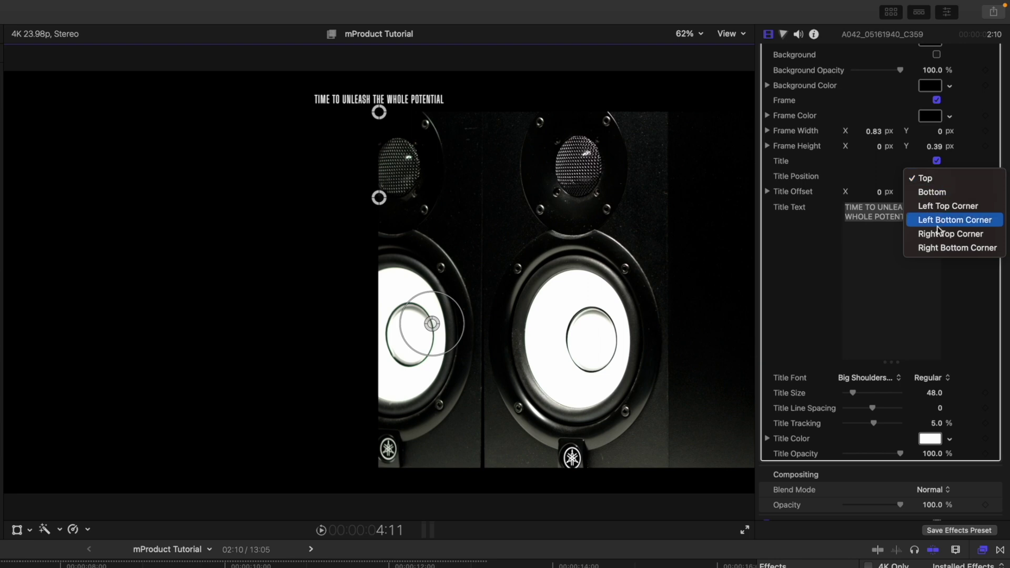
left_click(939, 248)
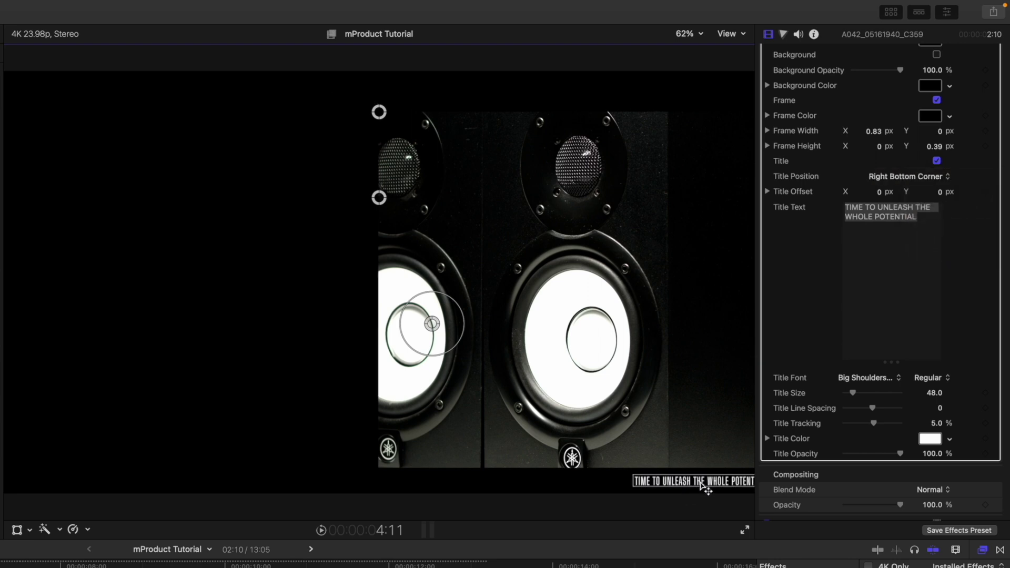
Step: Try moving the split-screen title up over the speaker image, undo the move, and test its horizontal offset
left_click_drag(717, 487, 632, 426)
key("super+z")
mouse_move(880, 197)
left_mouse_down()
mouse_move(868, 197)
mouse_move(888, 191)
left_mouse_up()
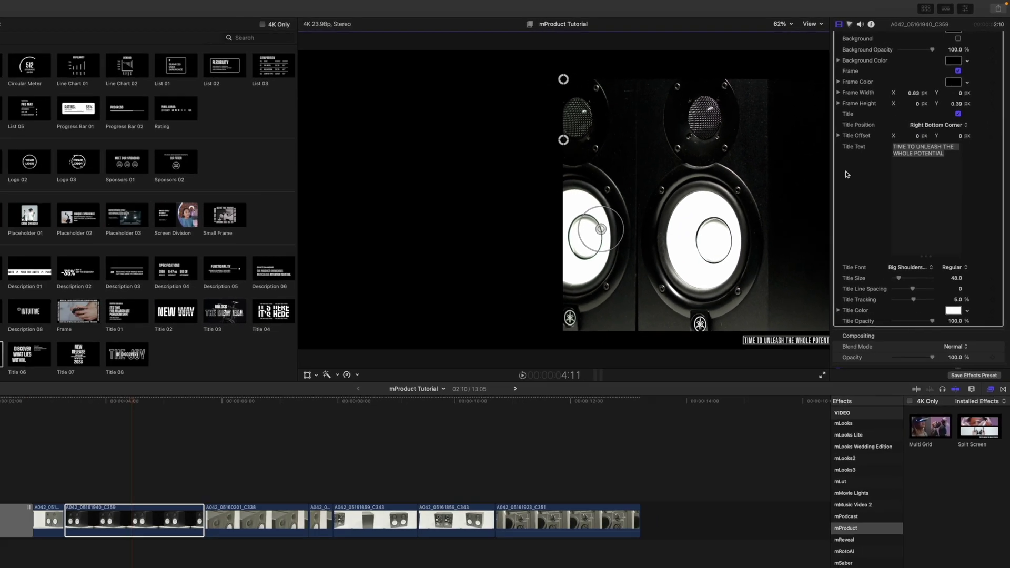
Step: Add the mProduct List 05 title above the split-screen clip, starting at the clip's beginning
scroll(847, 174, "up", 5)
scroll(281, 302, "up", 1)
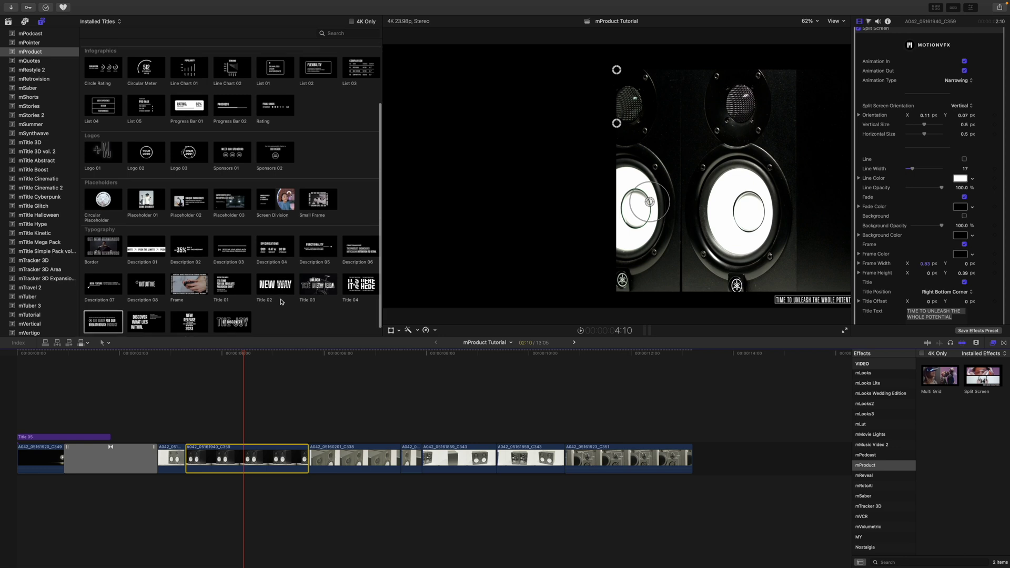
scroll(295, 284, "up", 3)
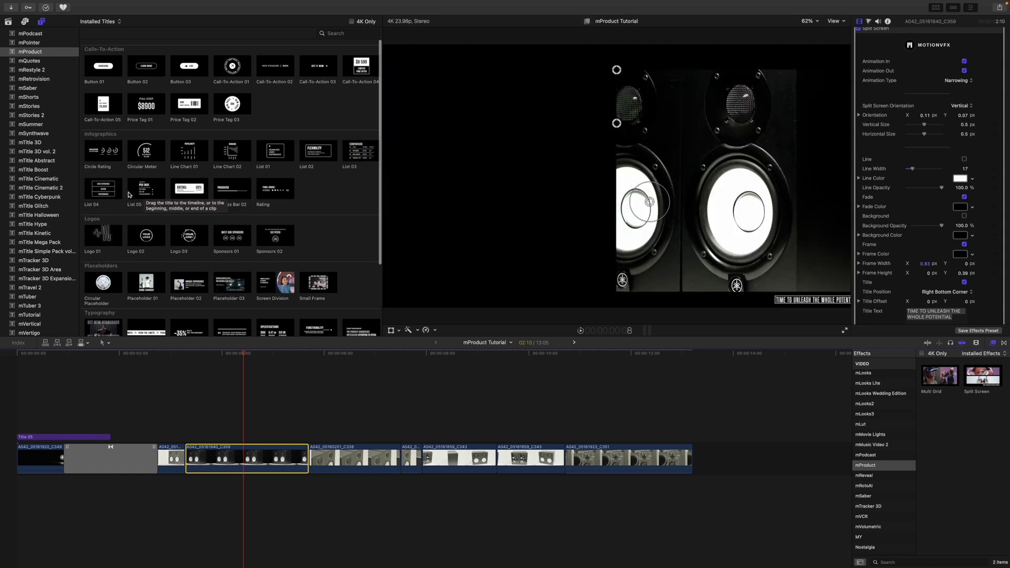
left_click_drag(146, 190, 249, 413)
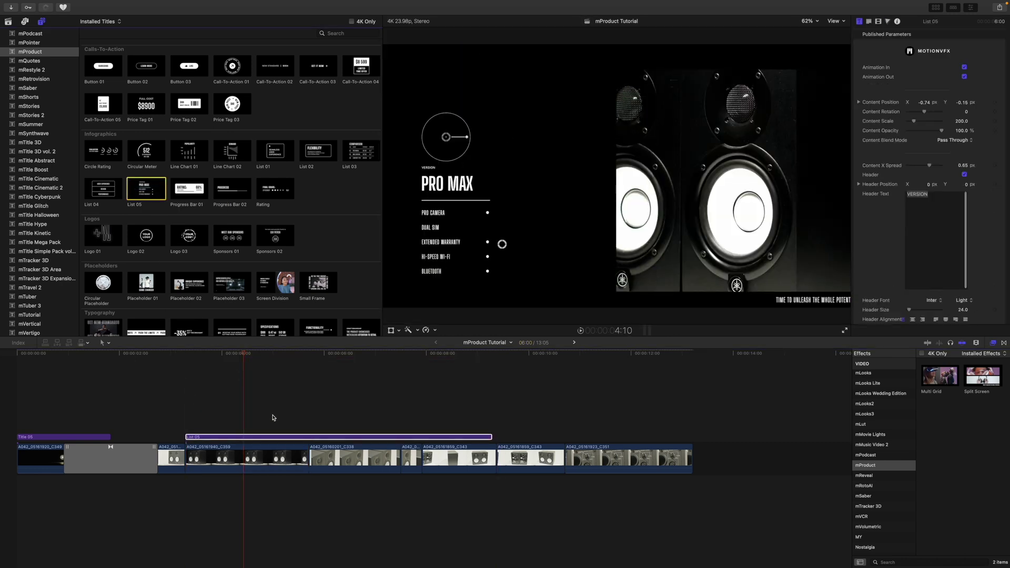
Step: Trim the List 05 title to end with the split-screen clip and shorten its start, giving a 1:15 duration
left_click_drag(493, 437, 307, 437)
mouse_move(244, 355)
left_mouse_down()
mouse_move(192, 362)
mouse_move(247, 369)
left_mouse_up()
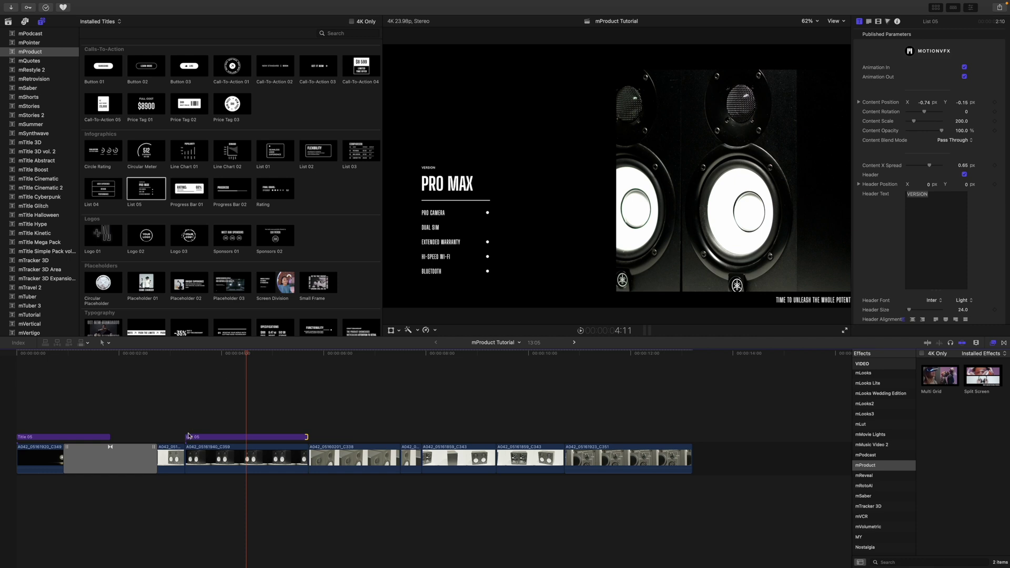
left_click_drag(187, 436, 229, 435)
left_click_drag(247, 359, 271, 370)
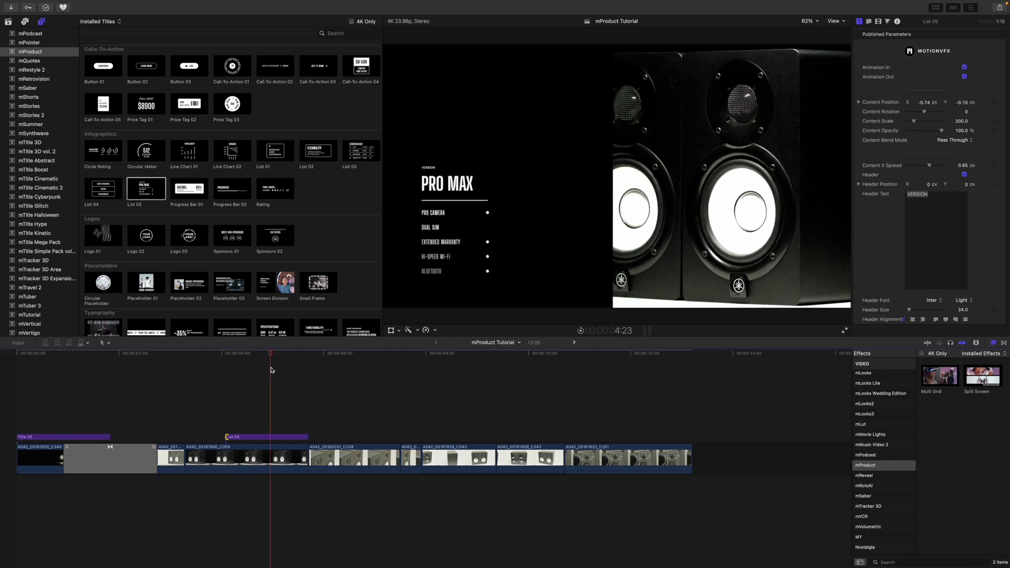
Step: Reposition the List 05 content to about X -0.53, Y -0.04 px and enlarge it to a scale of about 204.4
left_click(272, 438)
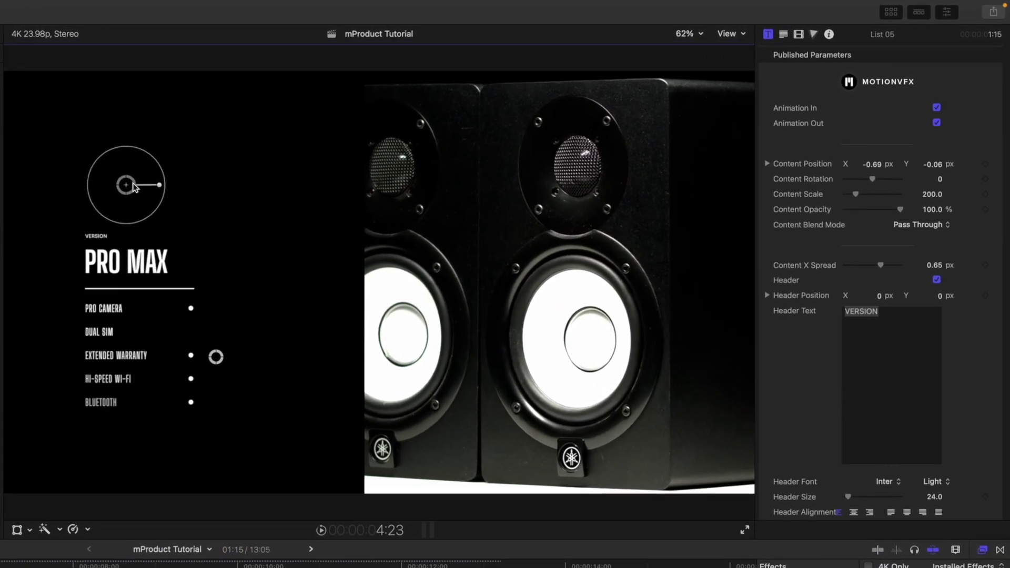
left_click_drag(448, 139, 516, 118)
left_click_drag(217, 189, 215, 164)
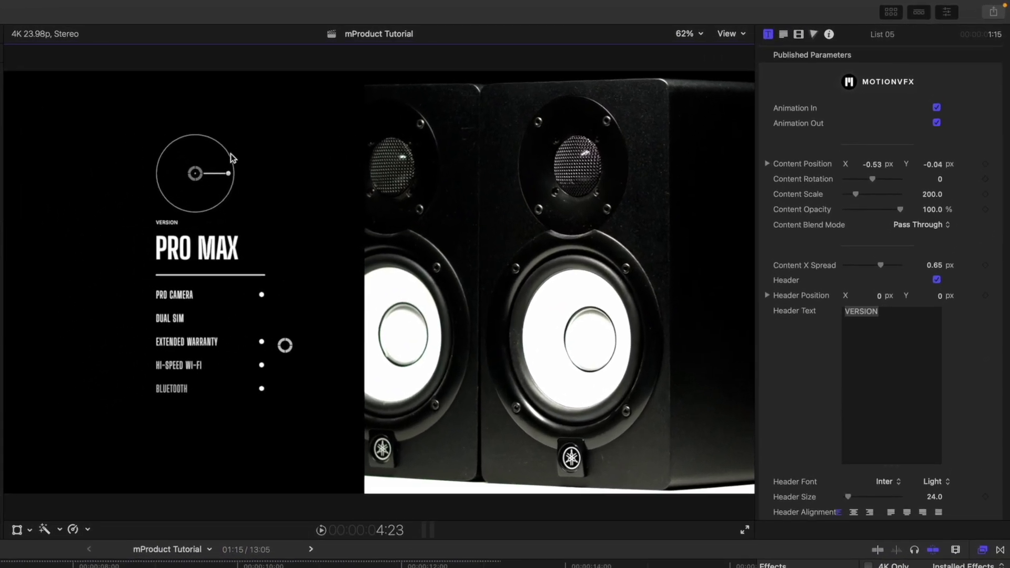
left_click_drag(228, 174, 228, 173)
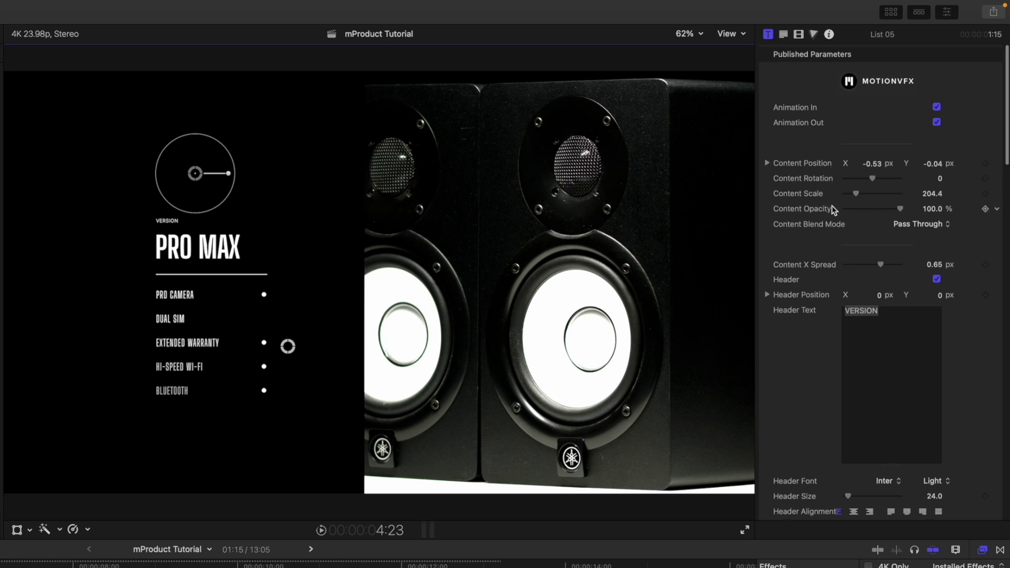
Step: Examine the header, title, line, list and points settings of List 05, switching the list off and on
scroll(832, 206, "down", 5)
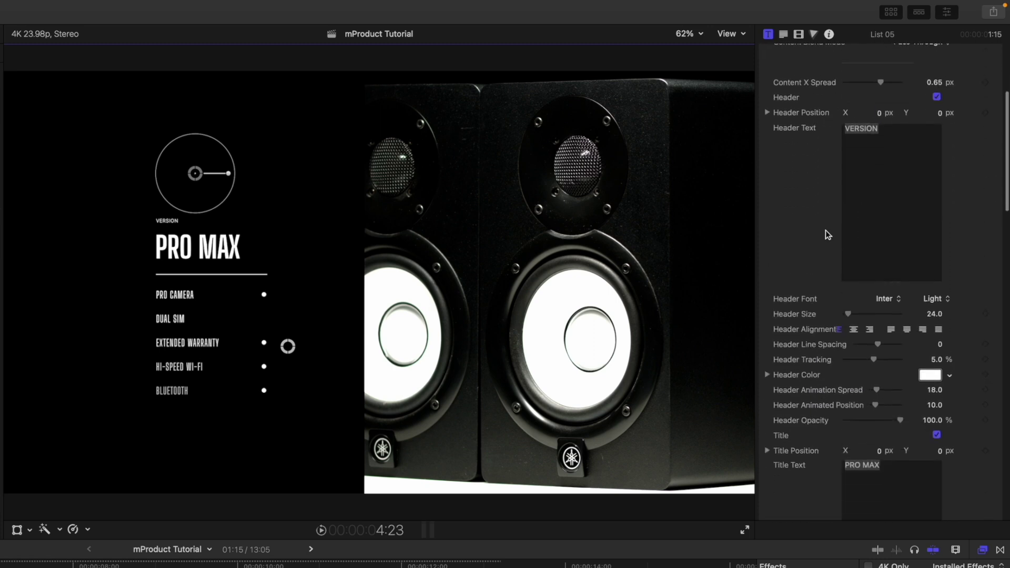
scroll(828, 193, "down", 3)
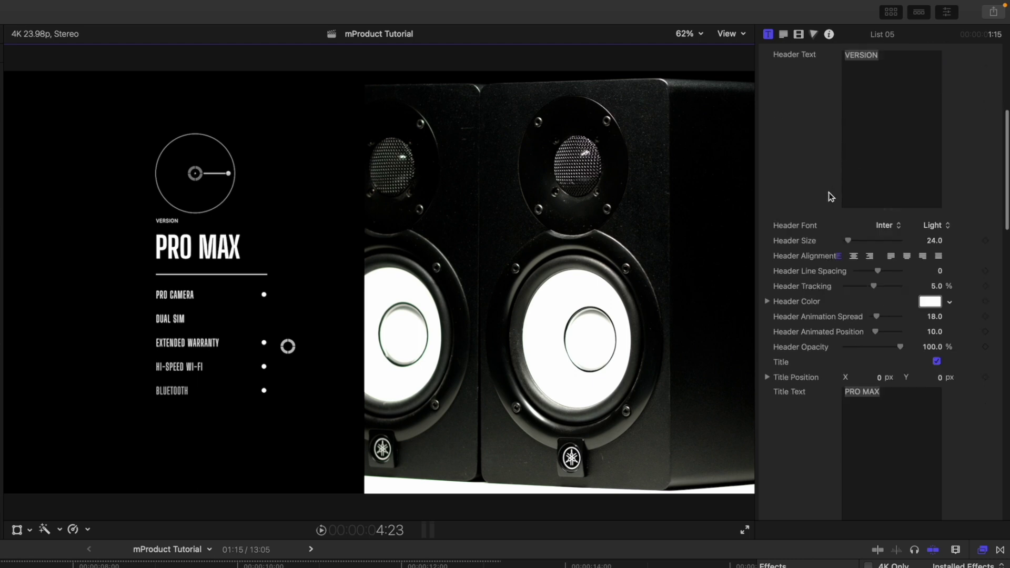
scroll(828, 193, "down", 8)
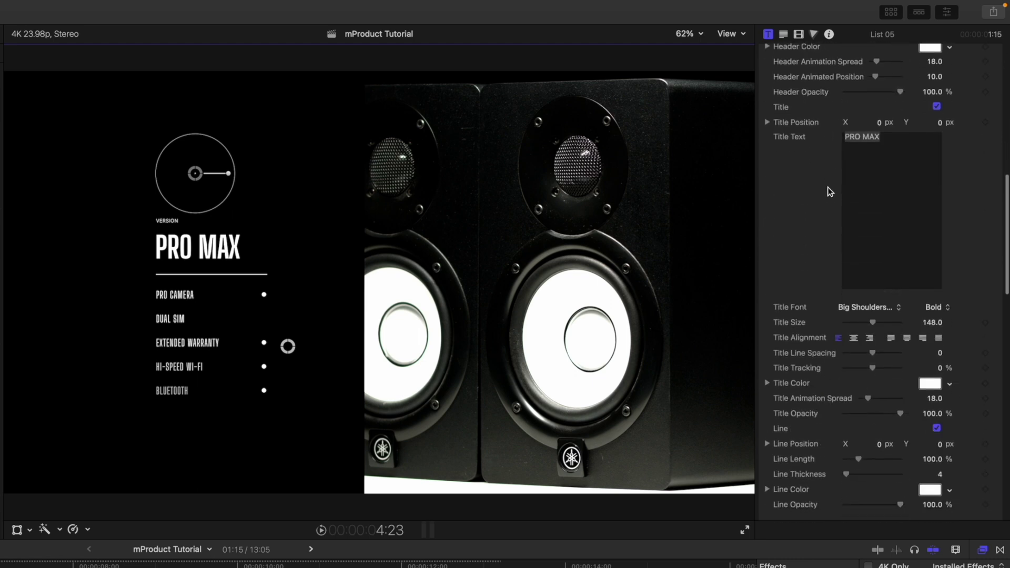
scroll(827, 191, "down", 12)
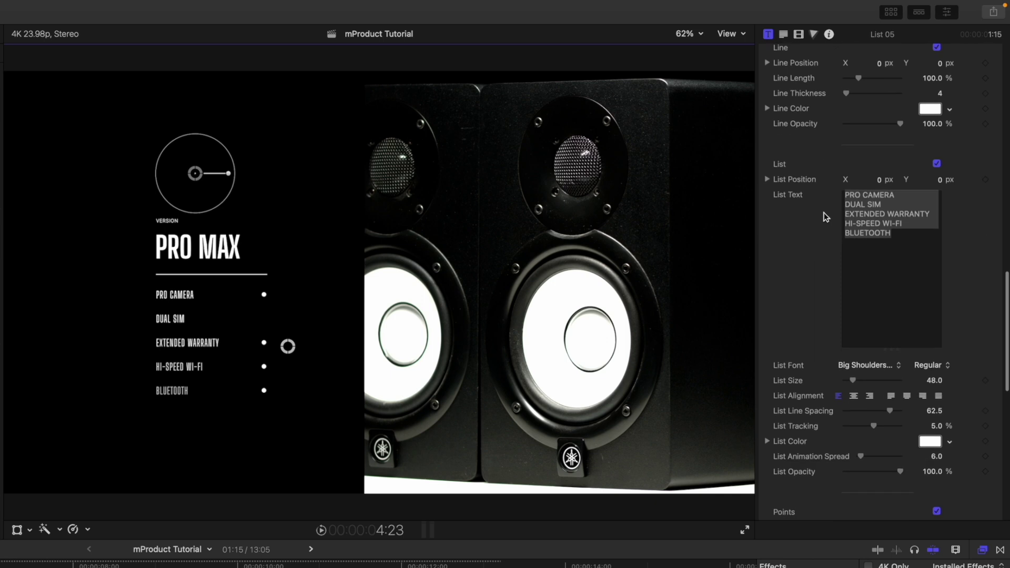
left_click(937, 164)
left_click(936, 164)
scroll(812, 226, "down", 4)
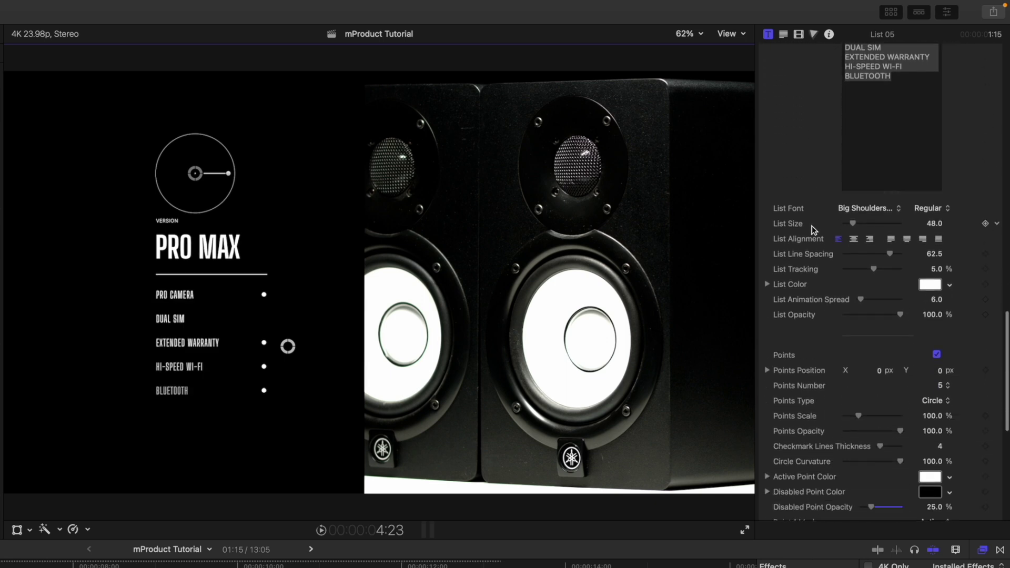
Step: Keep the List 05 points number at 5 and set Point 2 Mode to Active
scroll(812, 226, "down", 7)
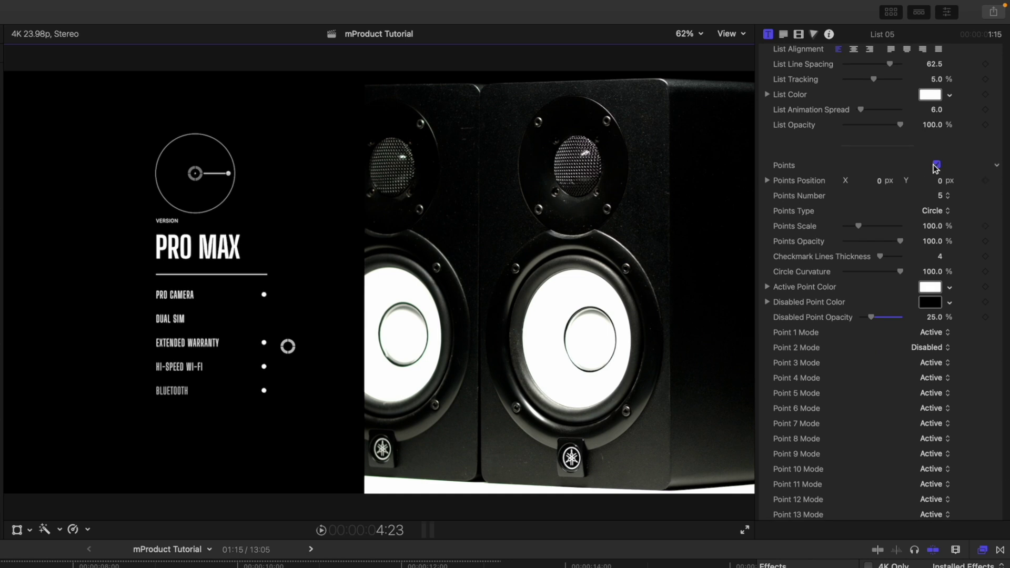
scroll(793, 178, "down", 1)
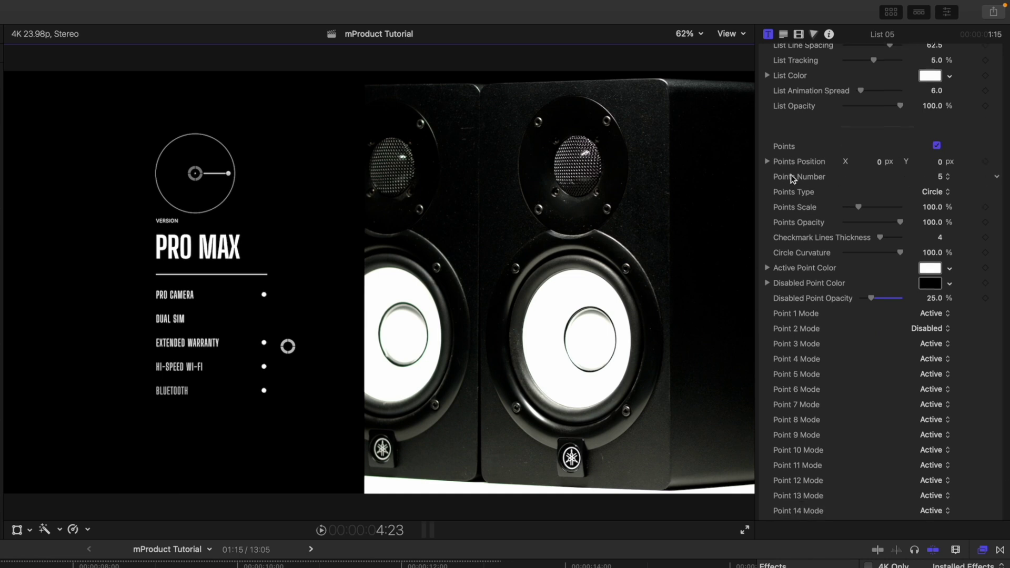
left_click(951, 181)
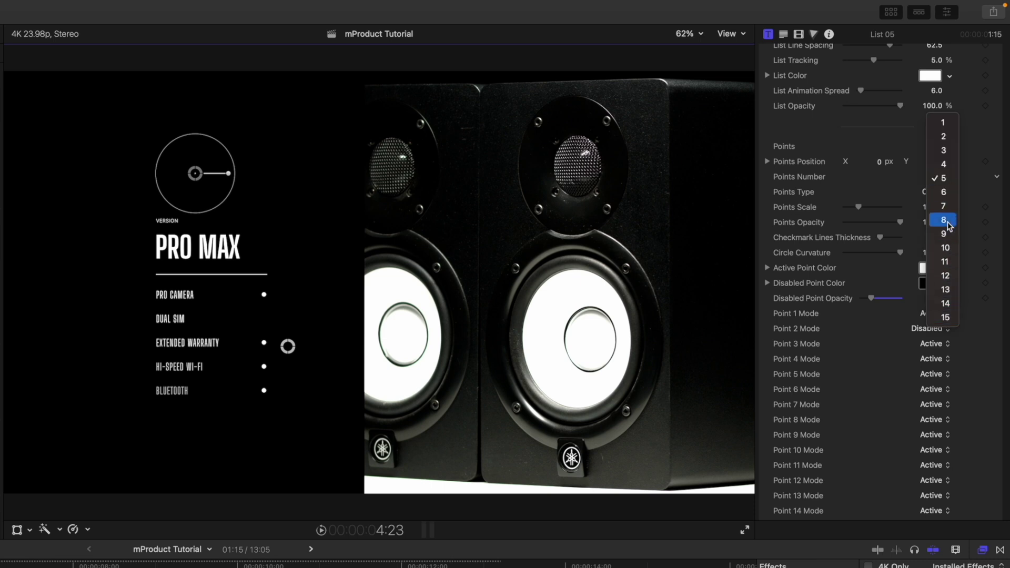
left_click(945, 179)
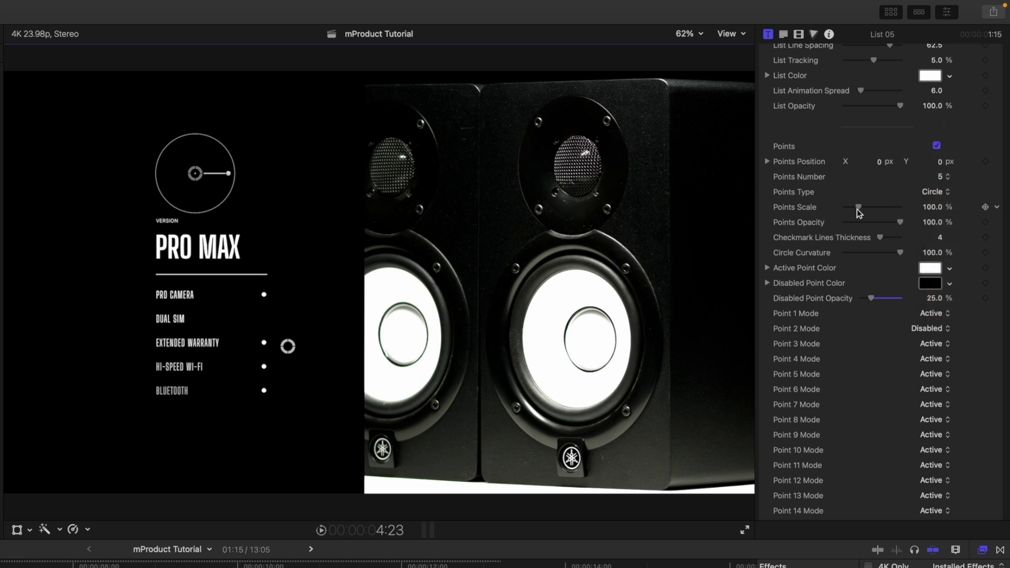
scroll(841, 213, "down", 3)
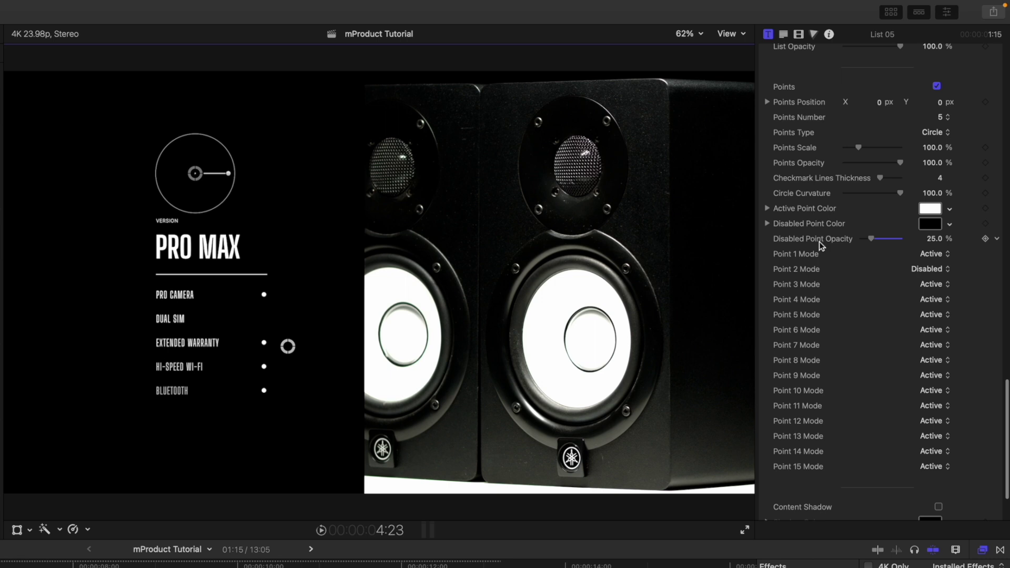
scroll(819, 242, "down", 1)
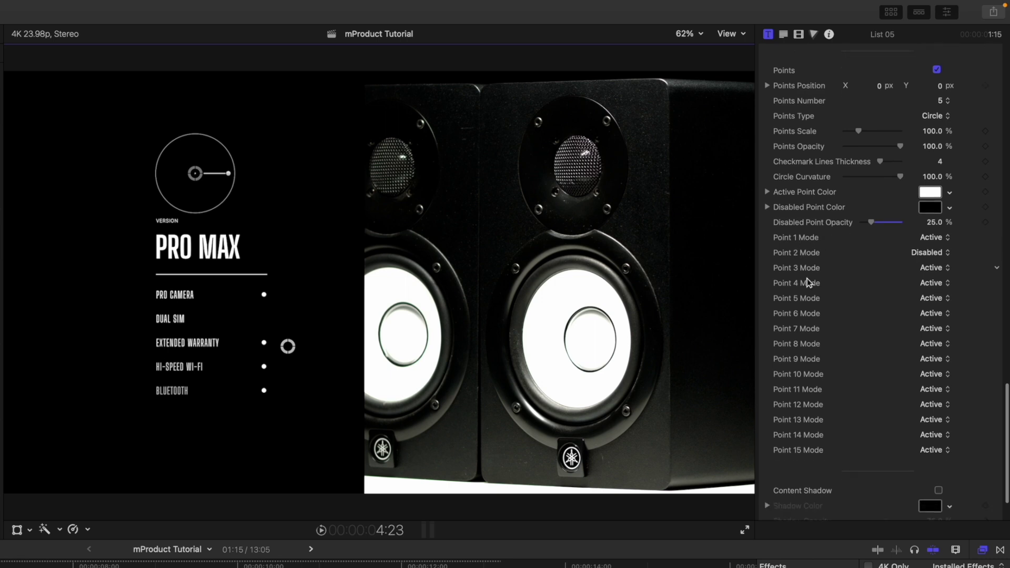
left_click(936, 253)
left_click(932, 242)
Step: Switch Point 3 Mode to Disabled and back to Active, and play the list animation
left_click(948, 271)
left_click(942, 279)
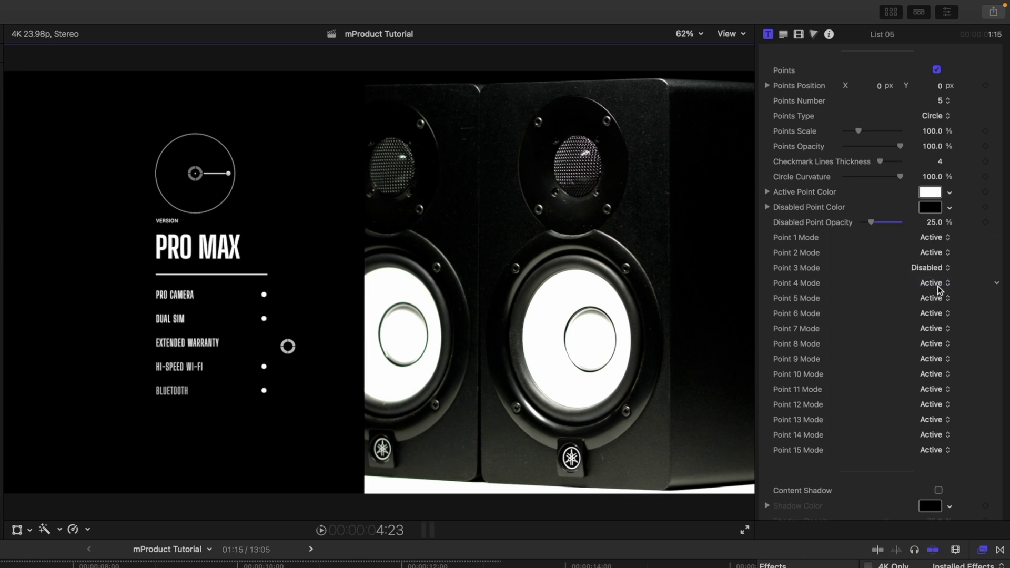
left_click(939, 270)
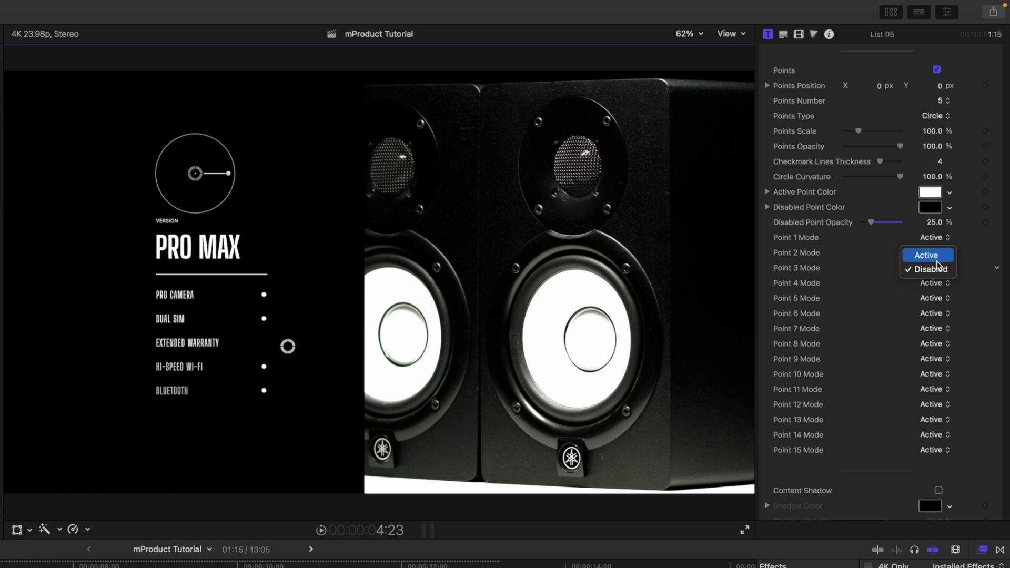
left_click(937, 269)
left_click(935, 269)
key("Return")
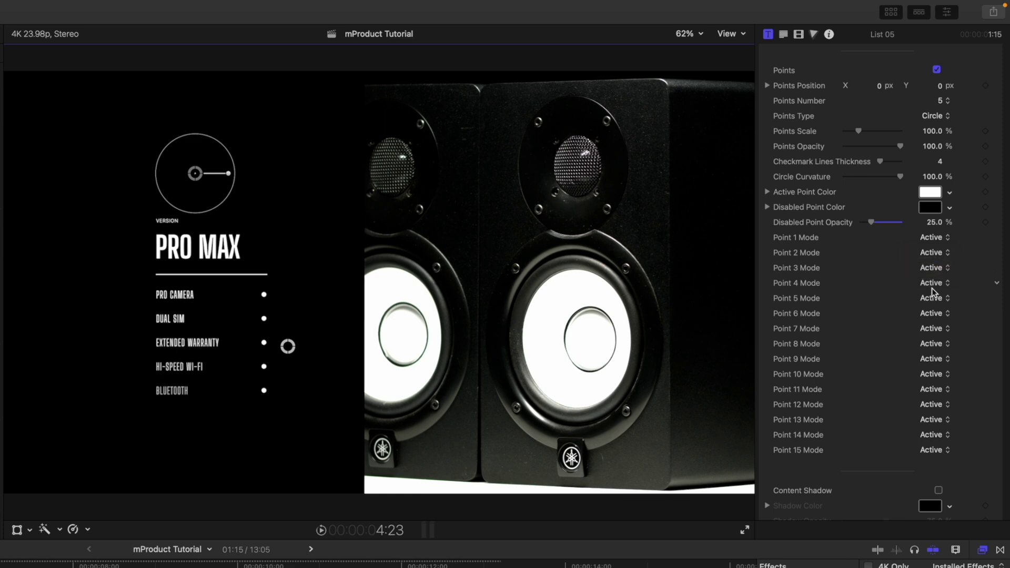
key("space")
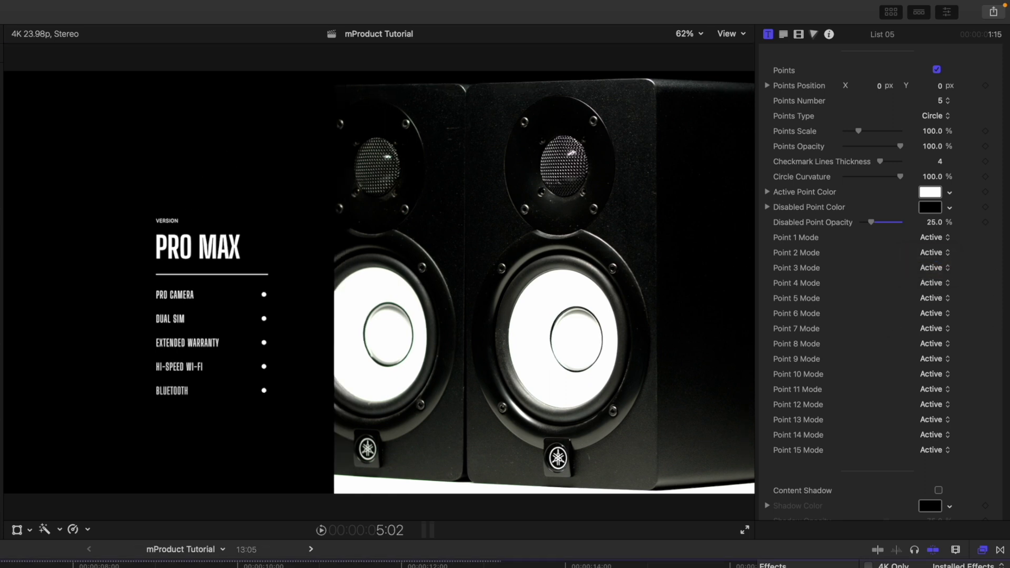
Step: Add the mProduct Transition 02 at the cut between the split-screen clip and the following clip
left_click(1000, 550)
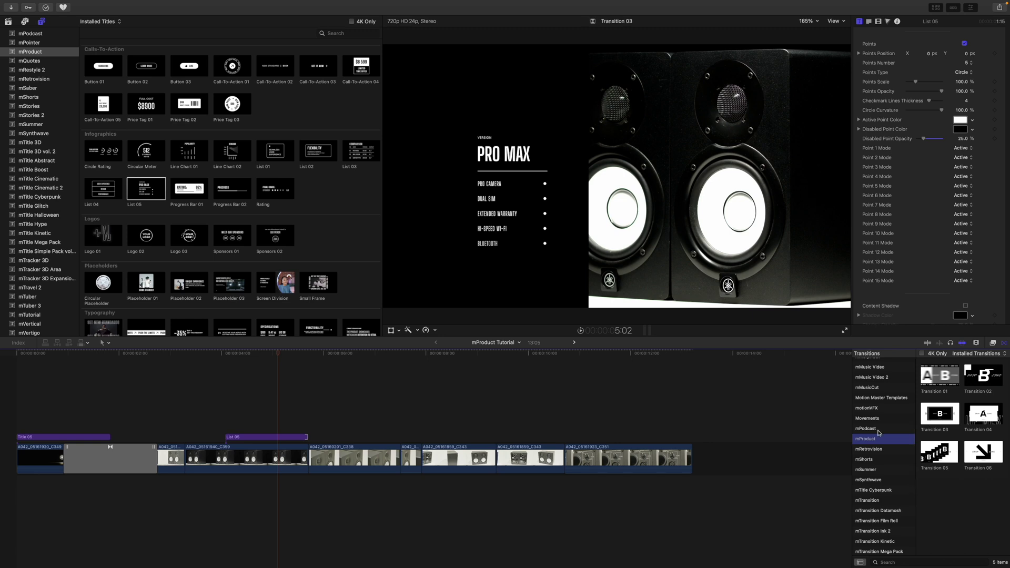
left_click(247, 457)
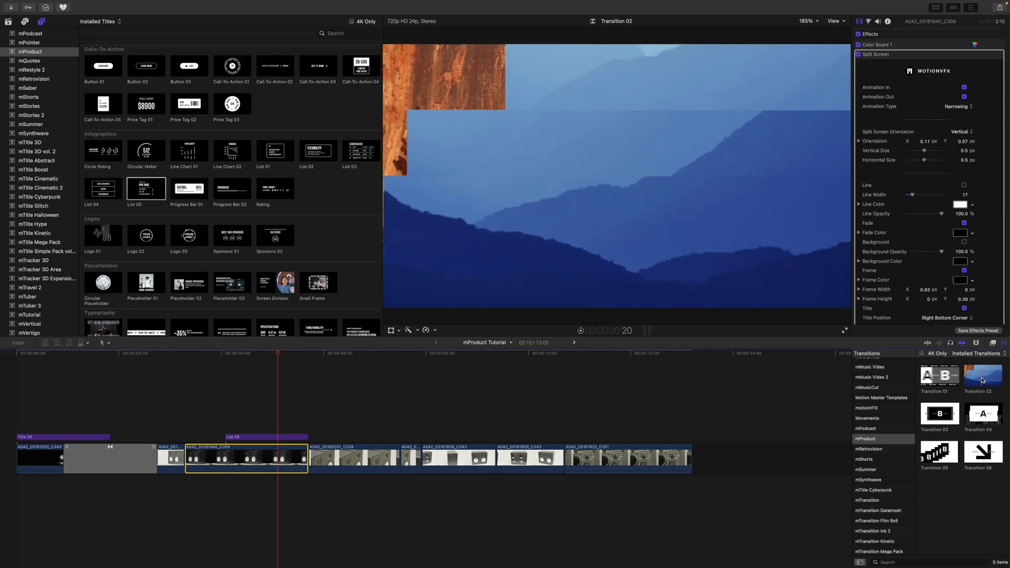
left_click_drag(982, 380, 302, 460)
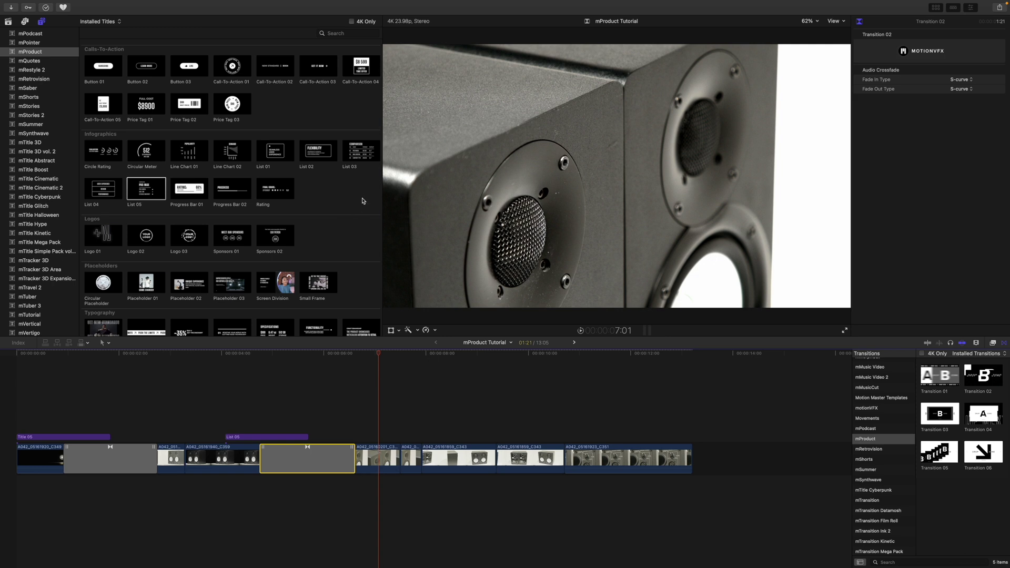
Step: Add the mProduct Title 02 above the second half of Transition 02 and trim its end for a 1:23 duration
scroll(361, 201, "down", 5)
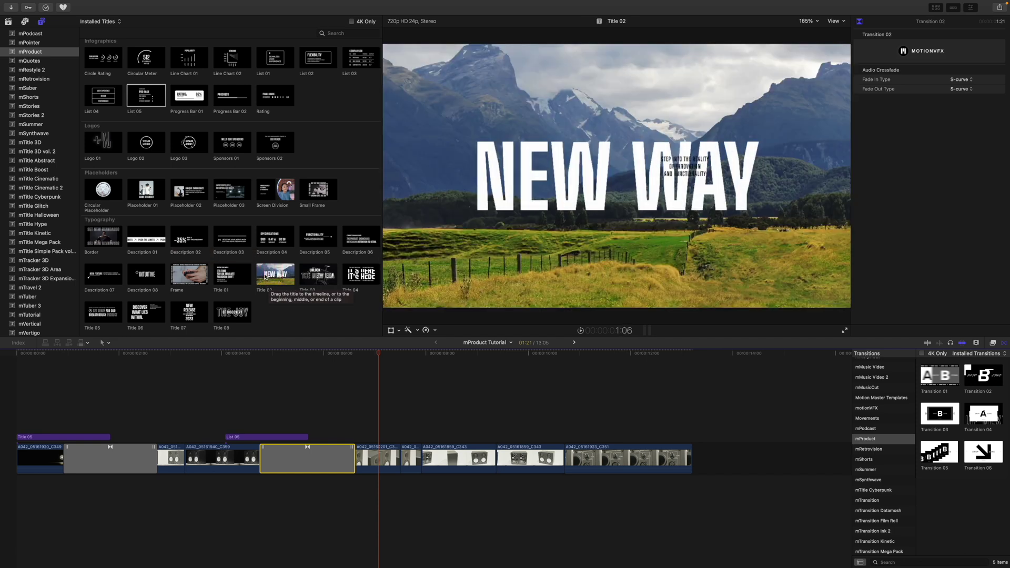
left_click_drag(265, 274, 323, 438)
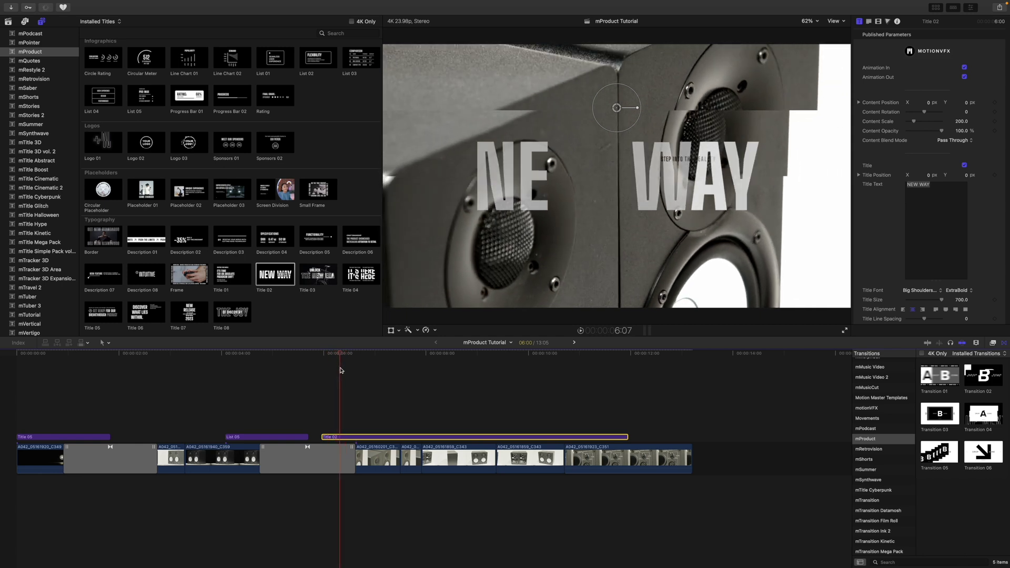
left_click_drag(630, 438, 421, 436)
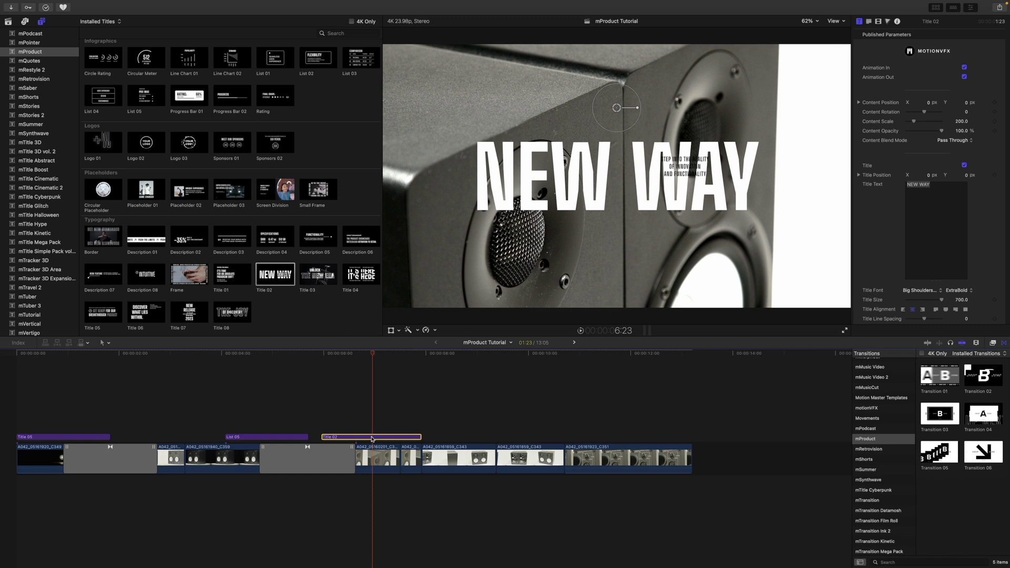
Step: Move the Title 02 content to about X 0.04, Y 0.02 px, undo its enlargement, and review the title and description settings
left_click_drag(619, 109, 650, 96)
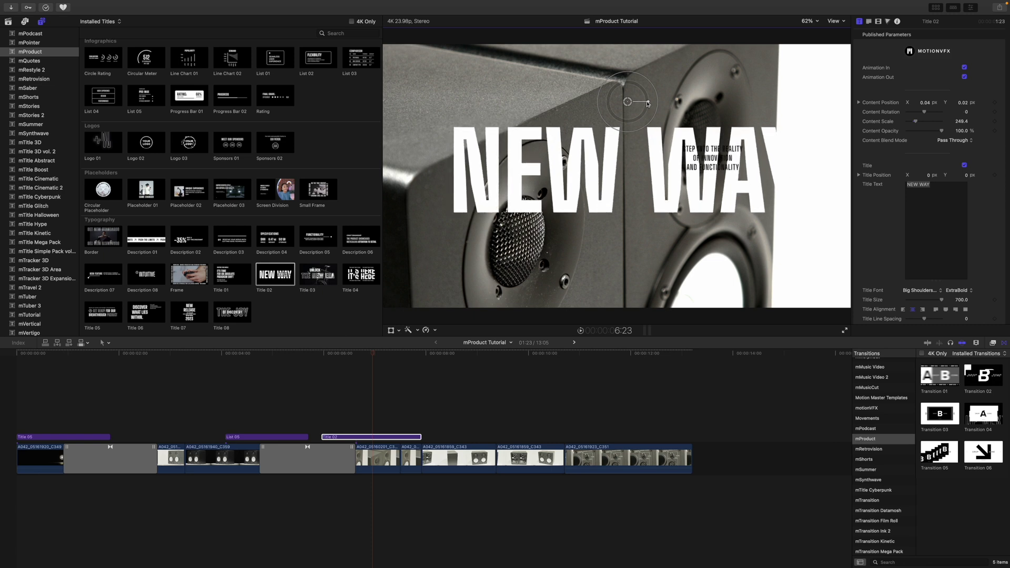
key("super+z")
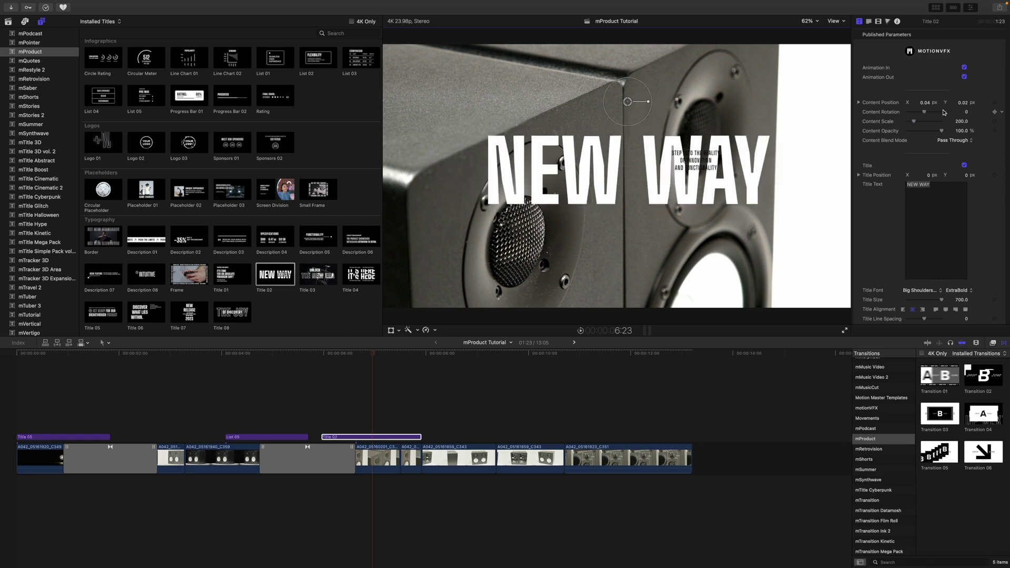
scroll(888, 127, "down", 6)
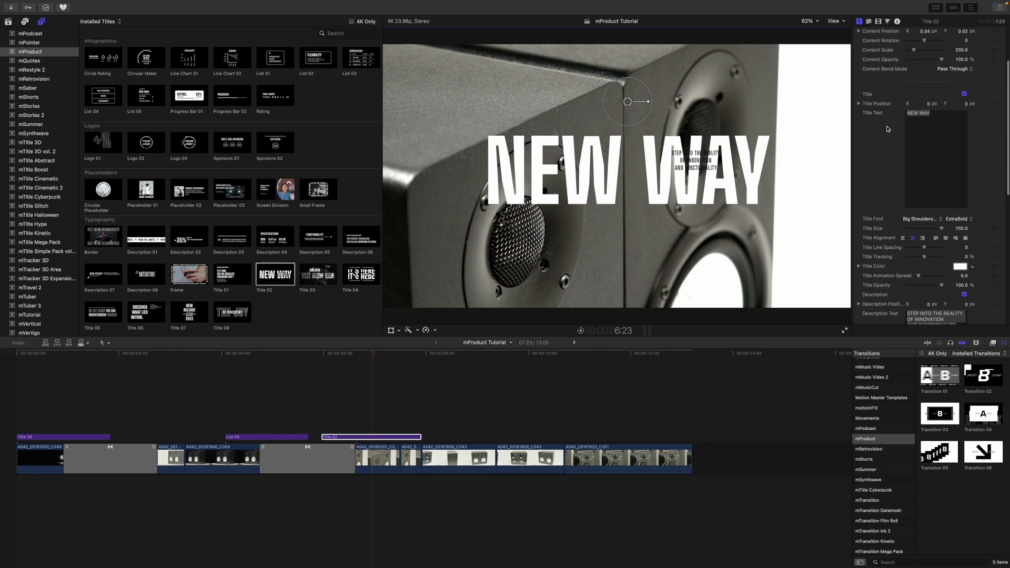
scroll(887, 127, "down", 5)
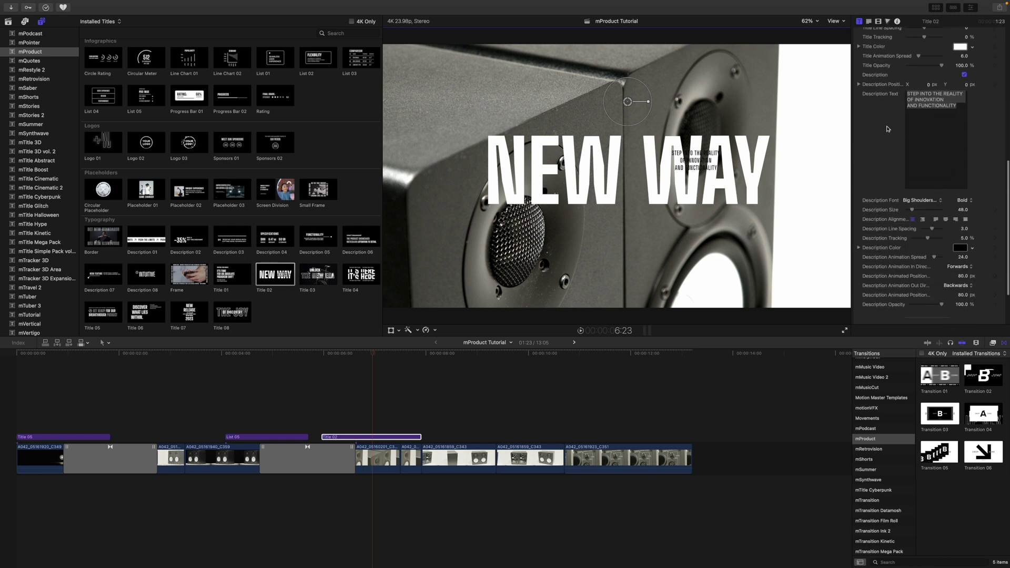
scroll(887, 128, "up", 10)
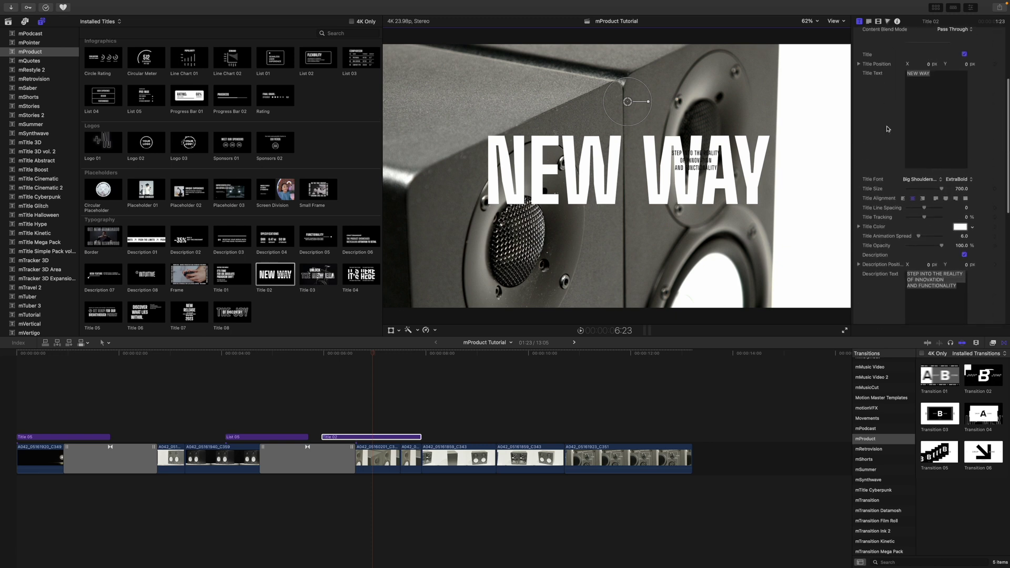
Step: Add the mProduct Border title directly after Title 02 and trim its end to the cut before the last clip, 2:19 long
left_click_drag(370, 353, 422, 366)
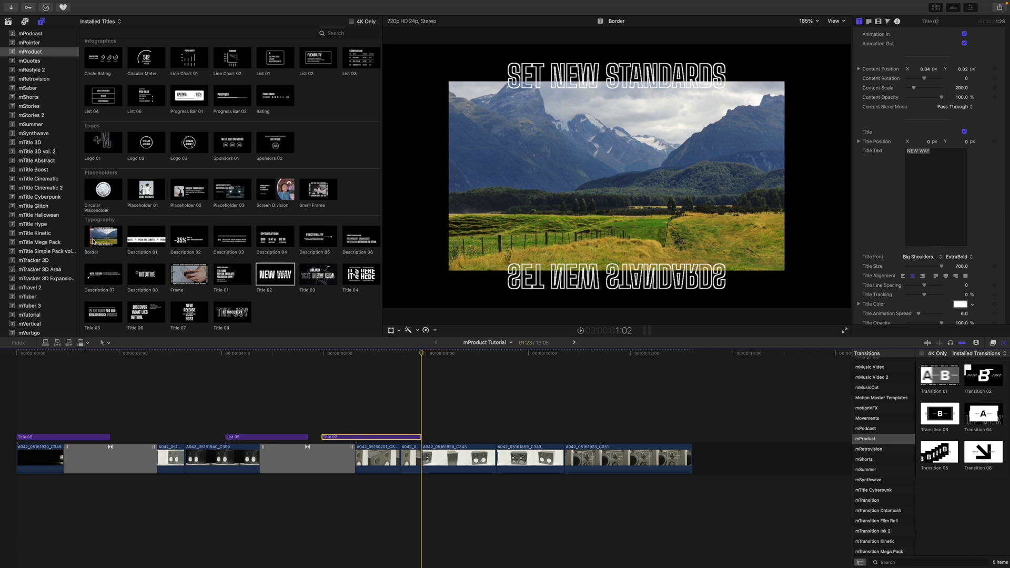
left_click_drag(95, 239, 424, 436)
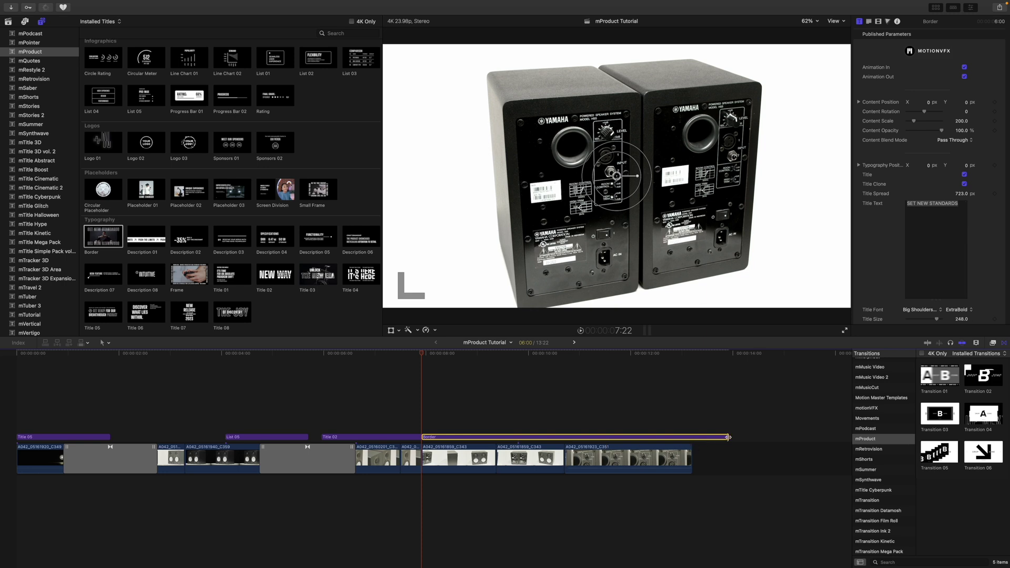
left_click_drag(728, 437, 563, 437)
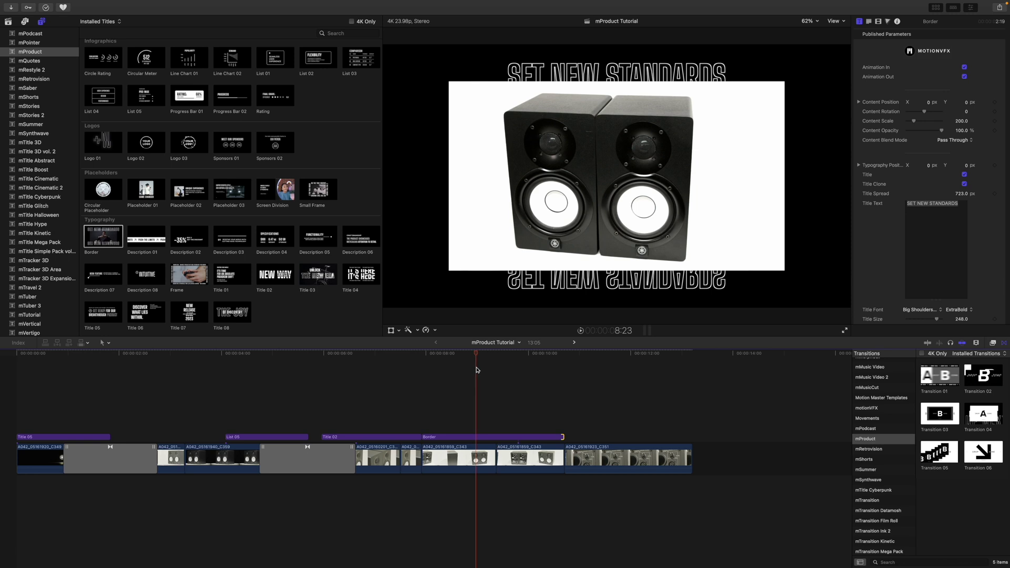
Step: Shrink the Border's picture frame slightly, and shift its content to about X -0.29 px and back to the centre
left_click(475, 439)
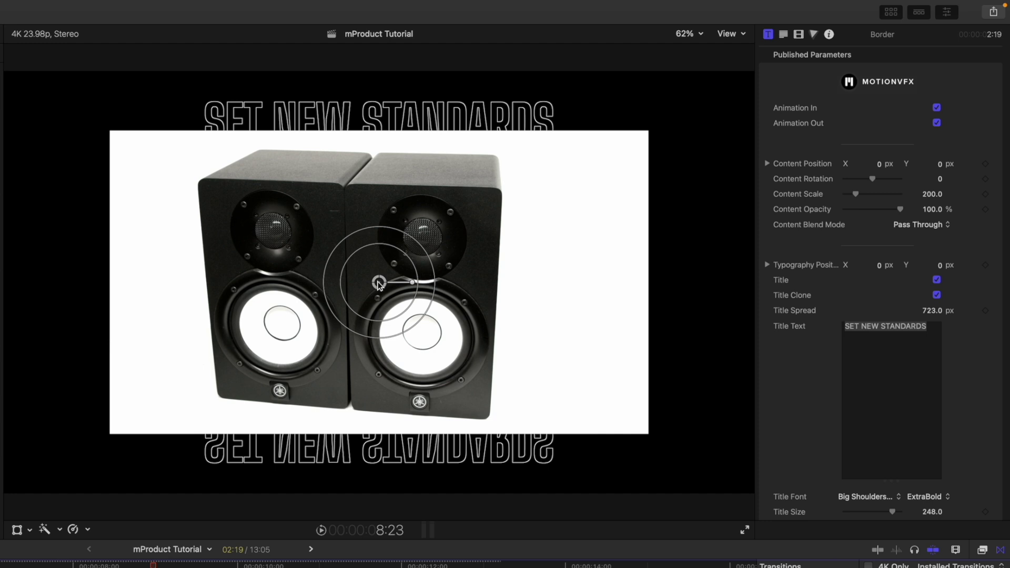
left_click_drag(379, 283, 237, 294)
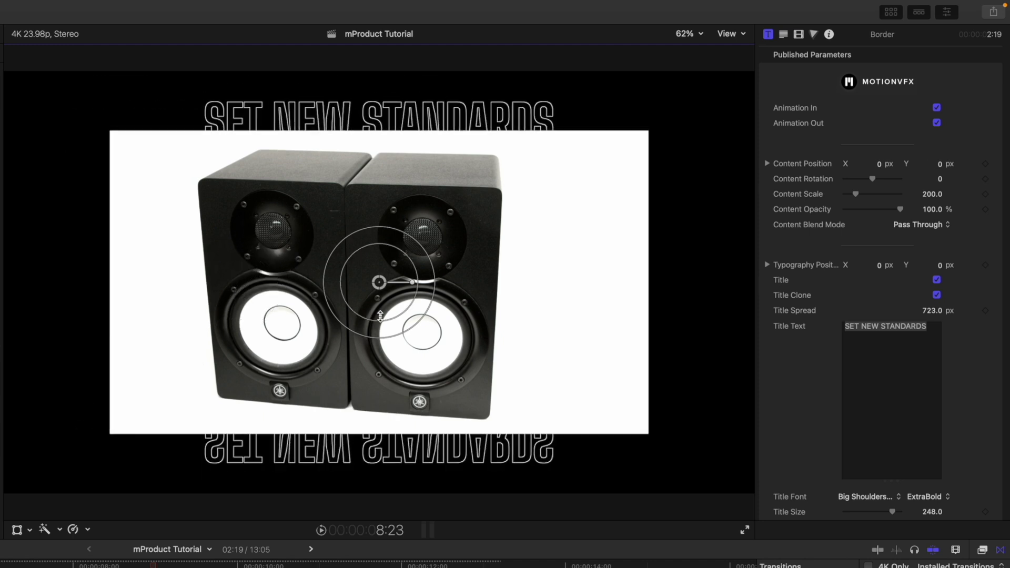
left_click_drag(378, 283, 235, 282)
mouse_move(415, 246)
left_mouse_down()
mouse_move(406, 255)
mouse_move(418, 246)
left_mouse_up()
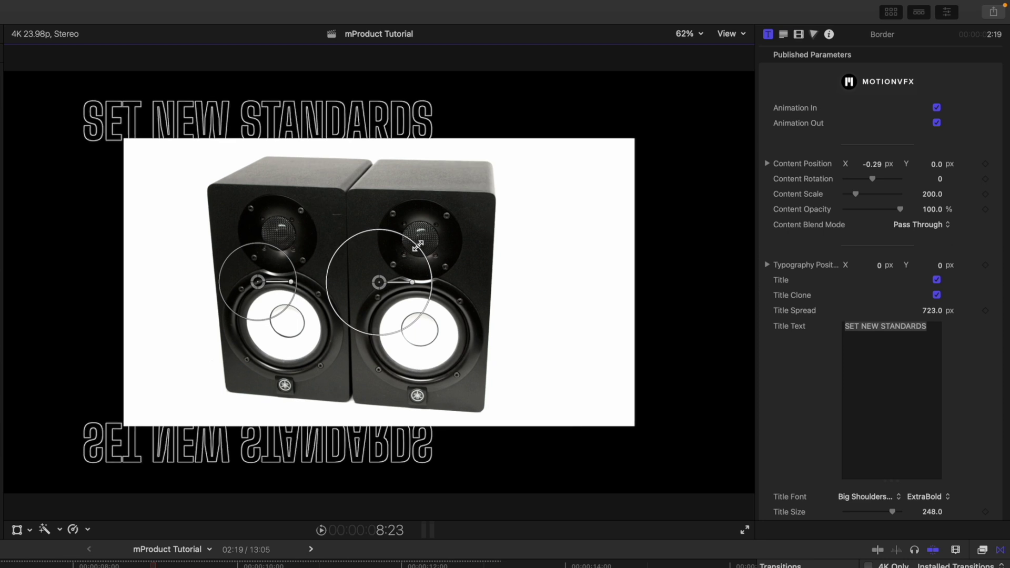
left_click_drag(257, 284, 376, 284)
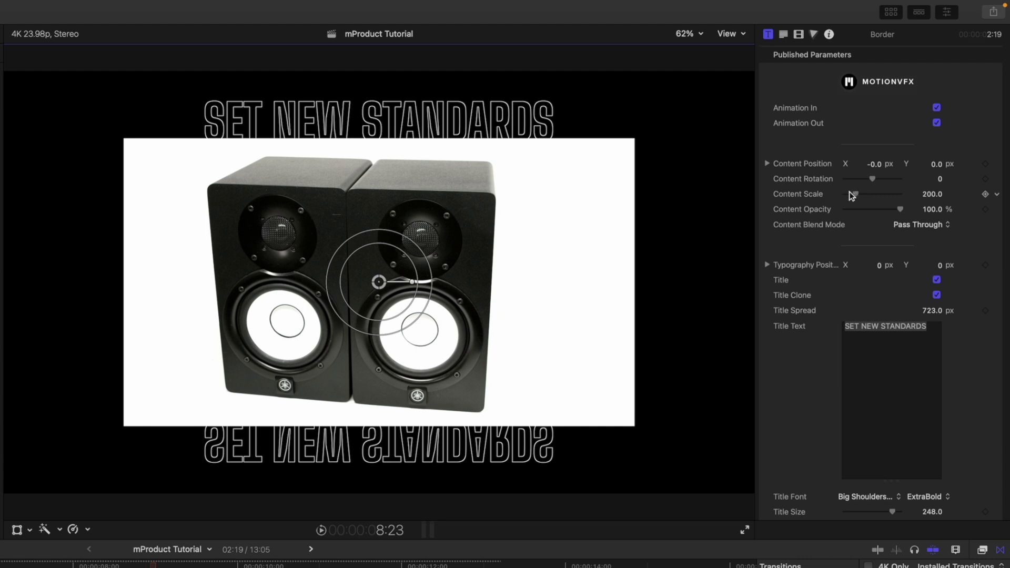
Step: Switch the Border's title and title clone off and back on
scroll(811, 230, "down", 3)
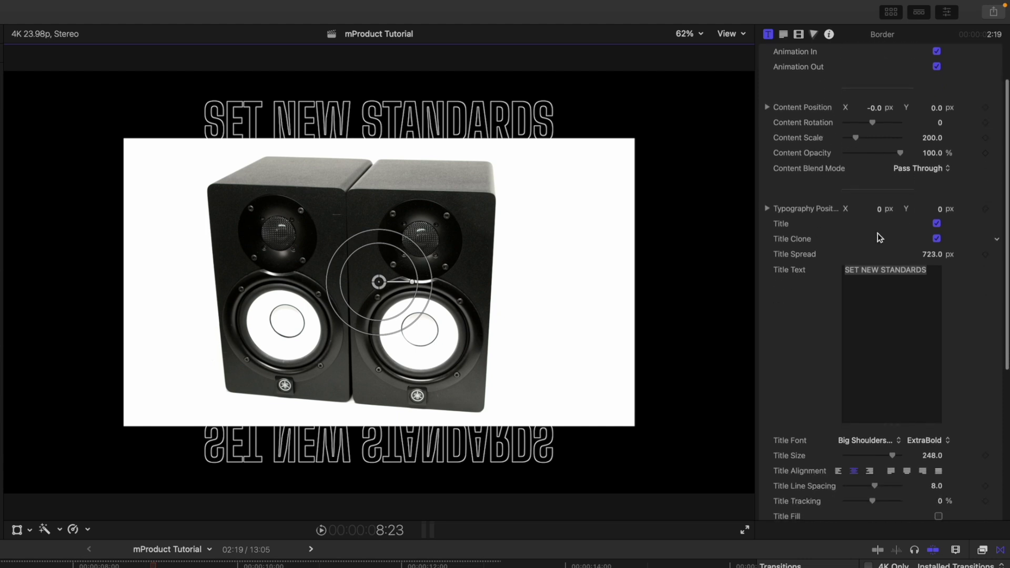
left_click(937, 224)
left_click(936, 224)
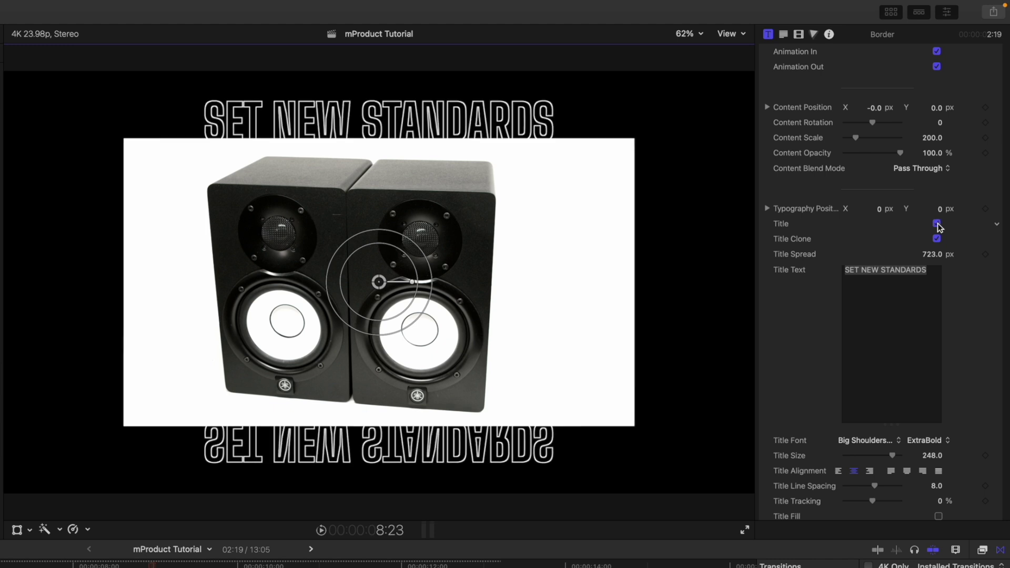
left_click(937, 240)
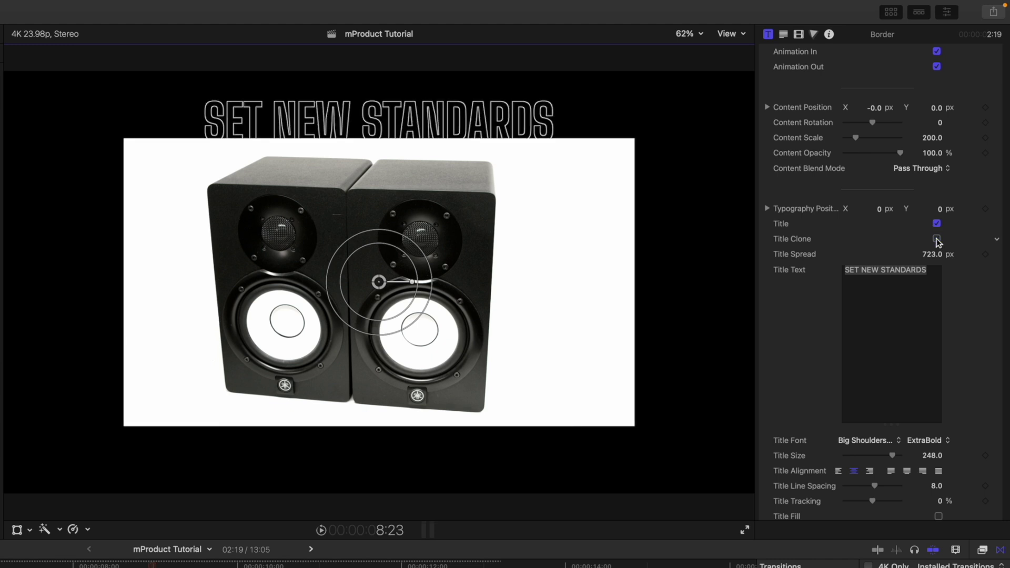
left_click(937, 239)
scroll(841, 273, "up", 1)
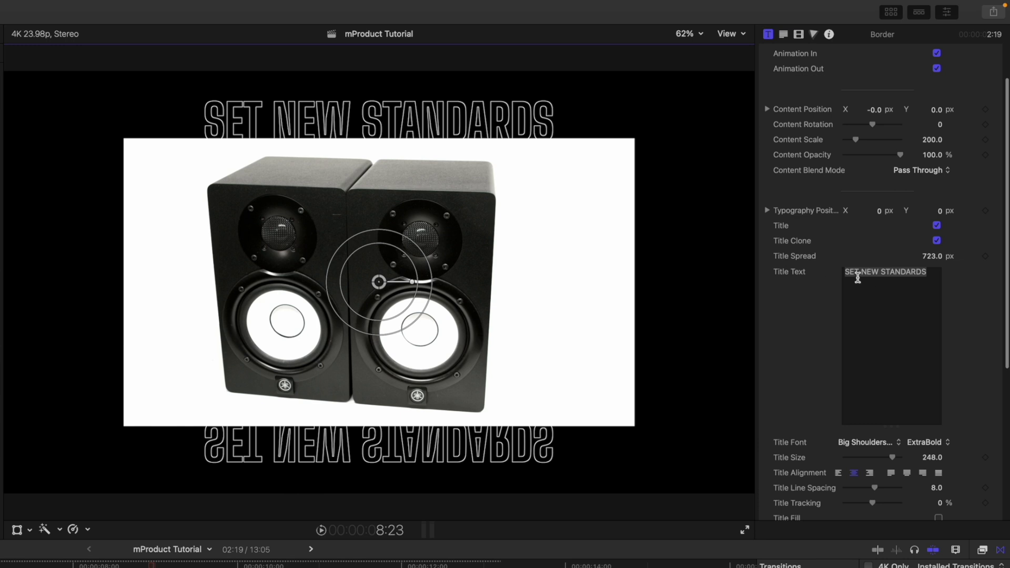
Step: Replace the Border's title text with "COOL NEW SPEAKERS"
left_click(928, 271)
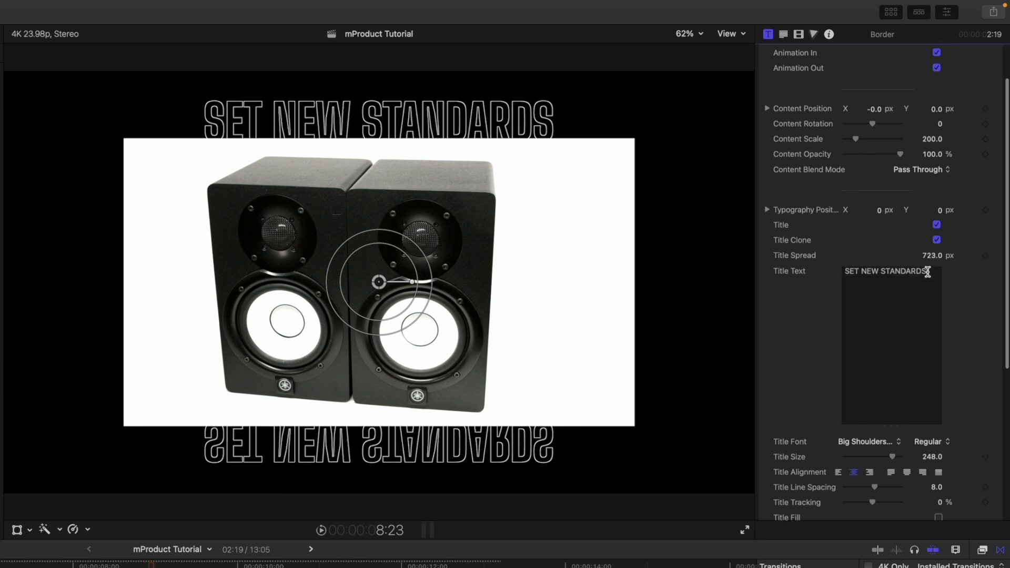
scroll(936, 274, "down", 1)
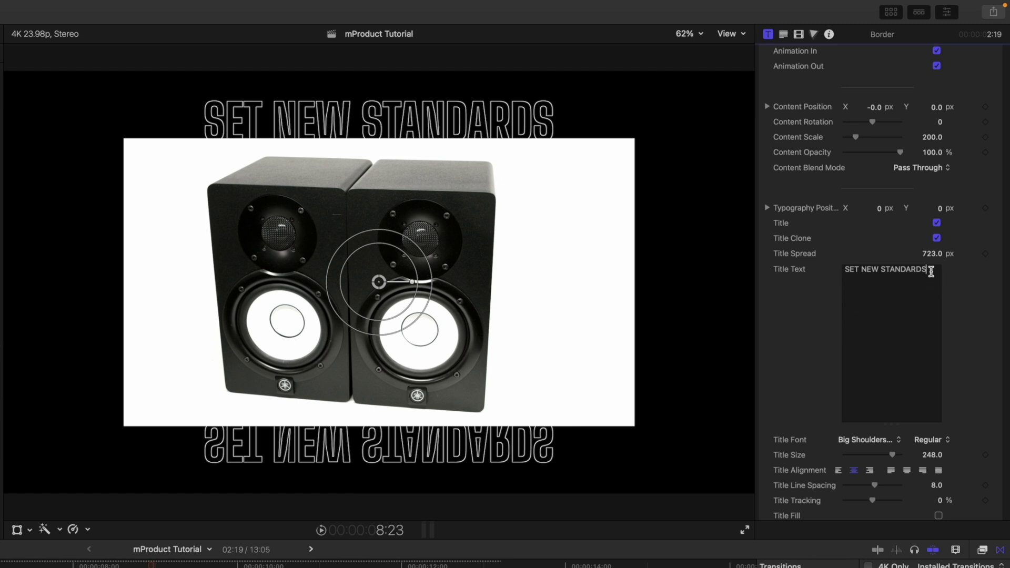
left_click_drag(930, 271, 803, 273)
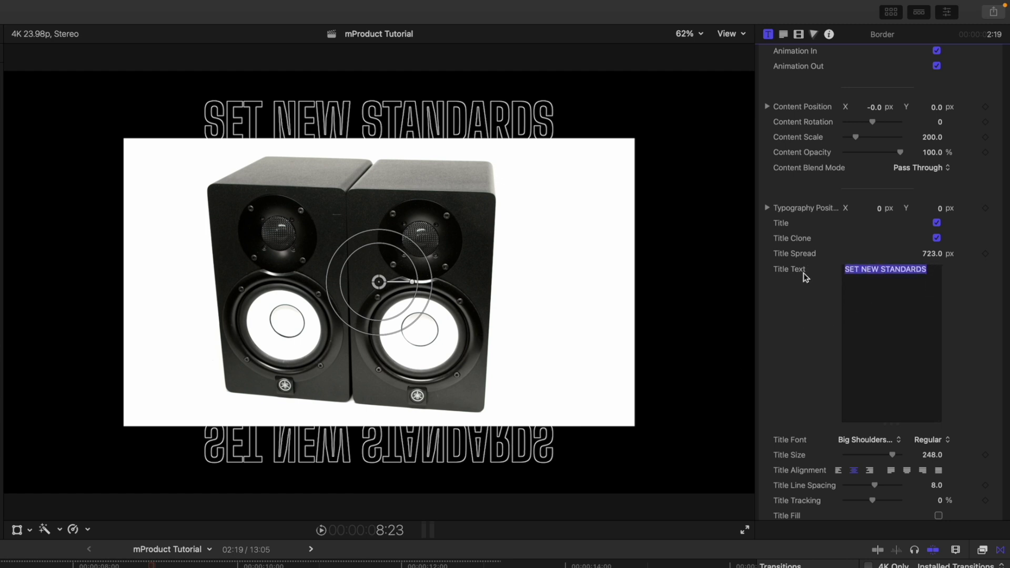
type("COOL NEW SPEAKERS")
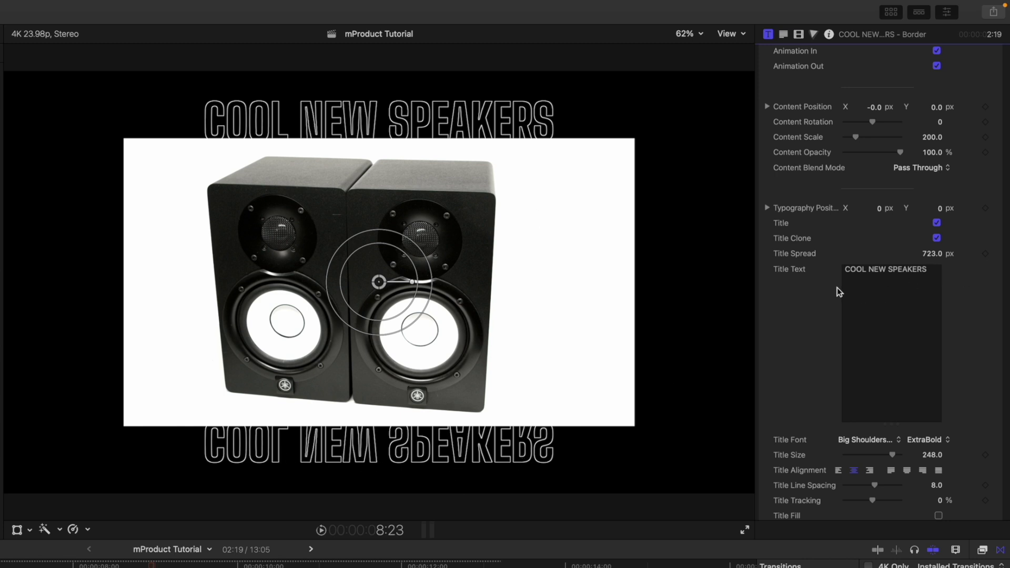
Step: Switch the Border's title fill on and back off
scroll(815, 286, "down", 10)
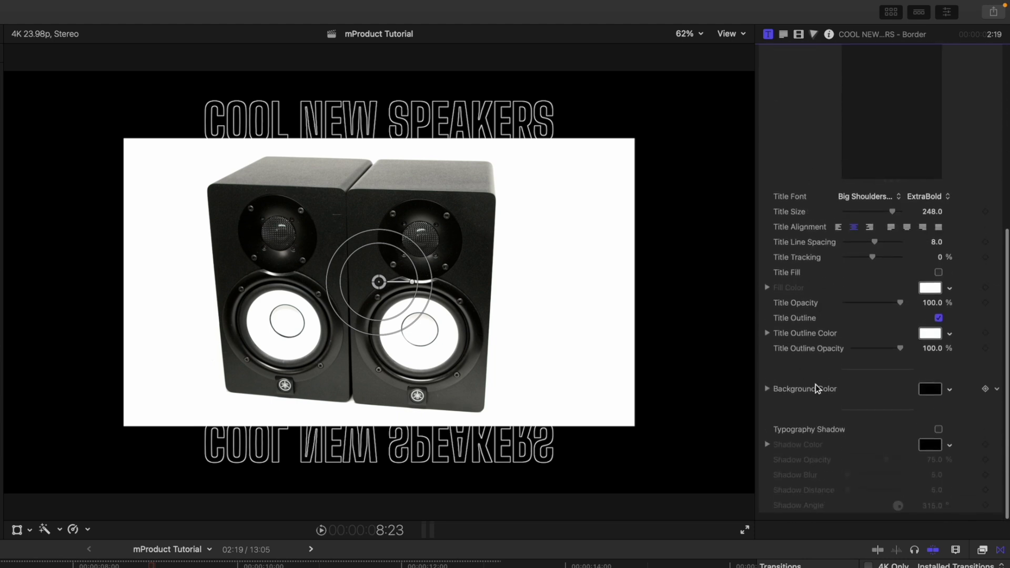
left_click(938, 273)
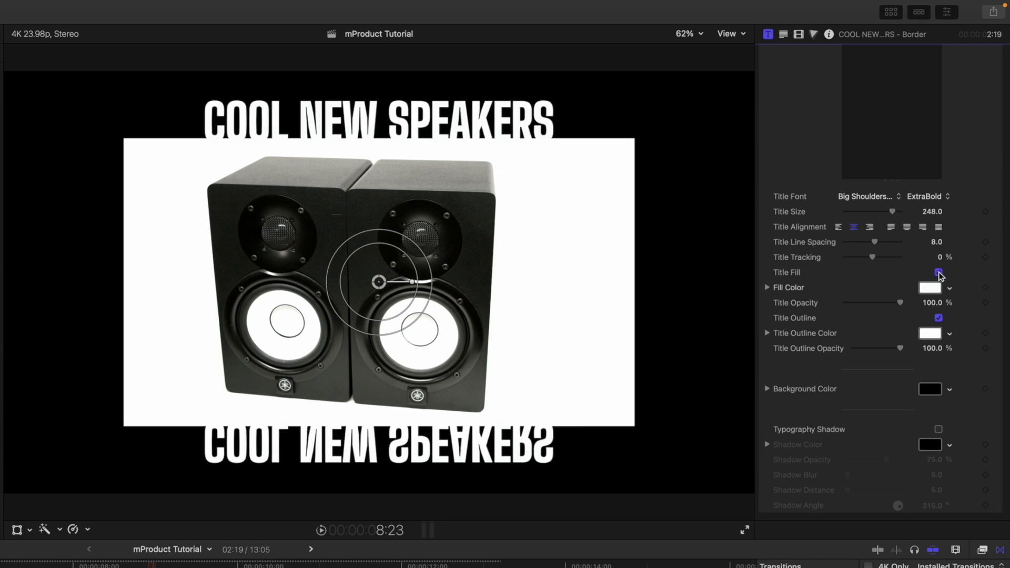
left_click(938, 272)
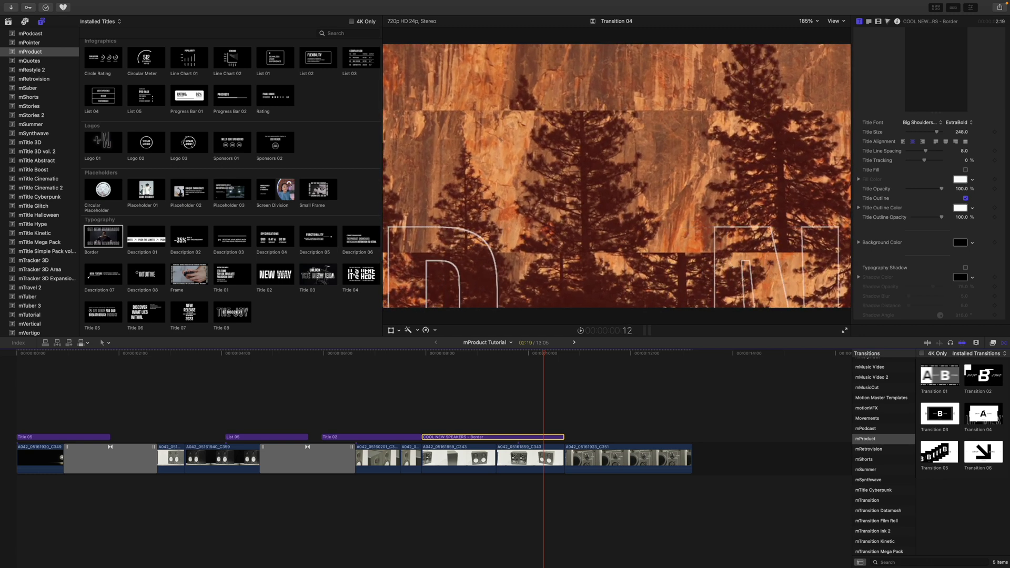
Step: Add the mProduct Transition 04 at the cut before the last clip and zoom the timeline in on it
left_click_drag(983, 414, 563, 466)
key("super+equal")
key("super+equal")
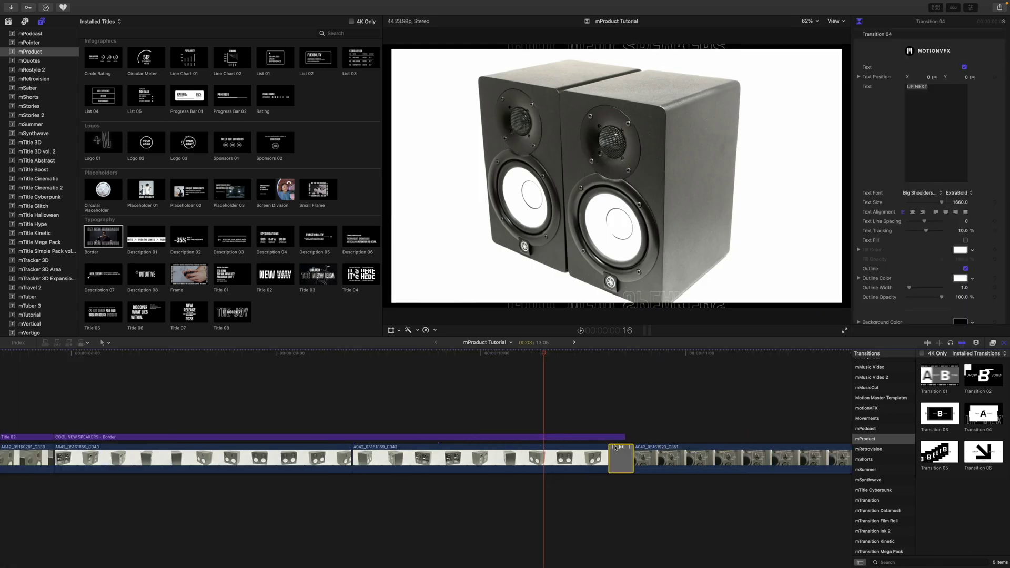
left_click_drag(605, 458, 606, 461)
scroll(645, 457, "right", 3)
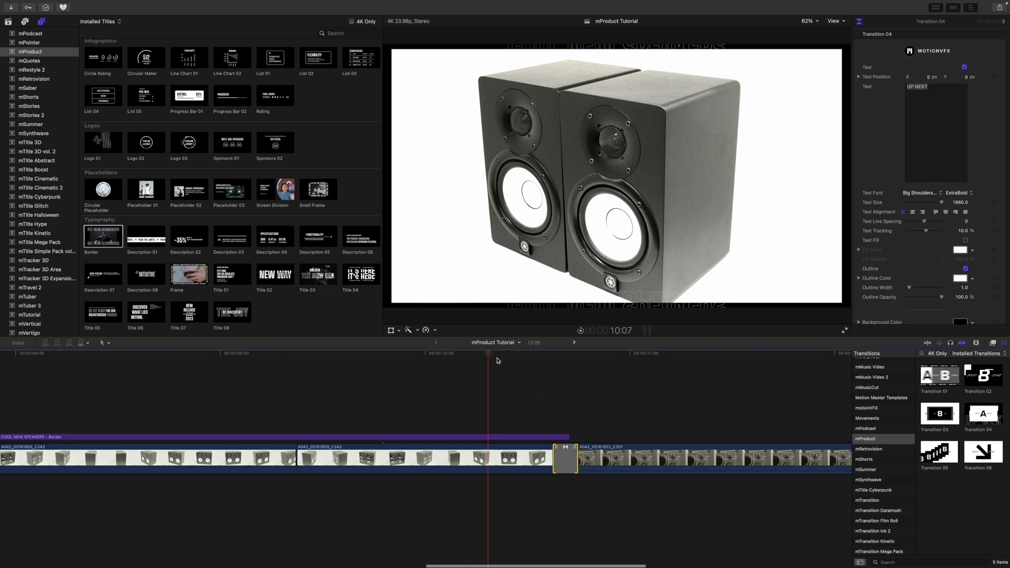
Step: Open the cut before the last clip in the precision editor, move it earlier and lengthen Transition 04 around it
left_click_drag(488, 355, 550, 372)
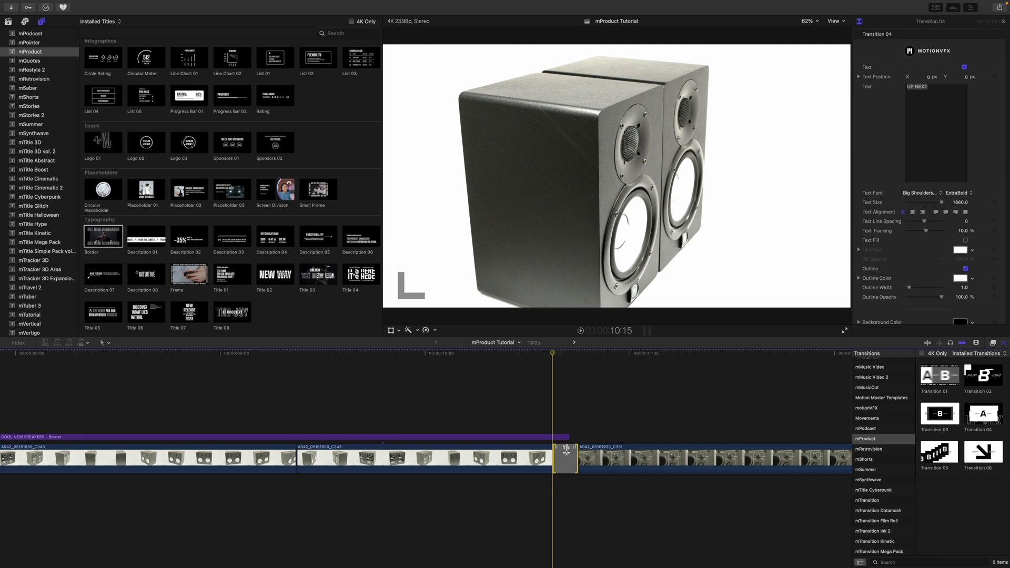
double_click(566, 450)
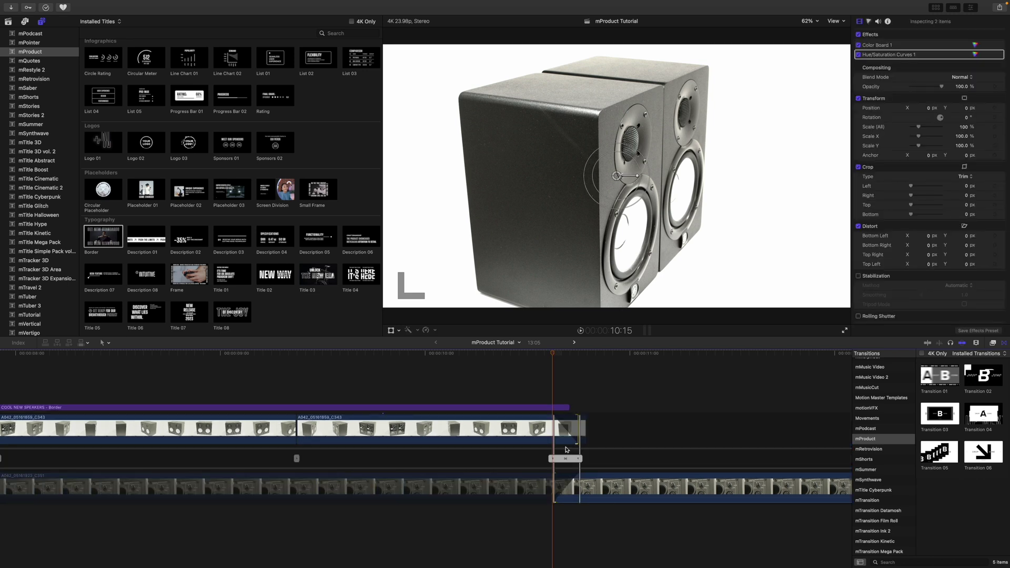
mouse_move(564, 459)
left_mouse_down()
mouse_move(476, 459)
mouse_move(566, 460)
mouse_move(552, 463)
left_mouse_up()
left_click_drag(536, 462, 577, 460)
left_click(510, 458)
key("alt+super+Down")
Step: Trim the Border's end to the midpoint of Transition 04, 2:12 long, and preview across the transition
left_click_drag(543, 356, 539, 376)
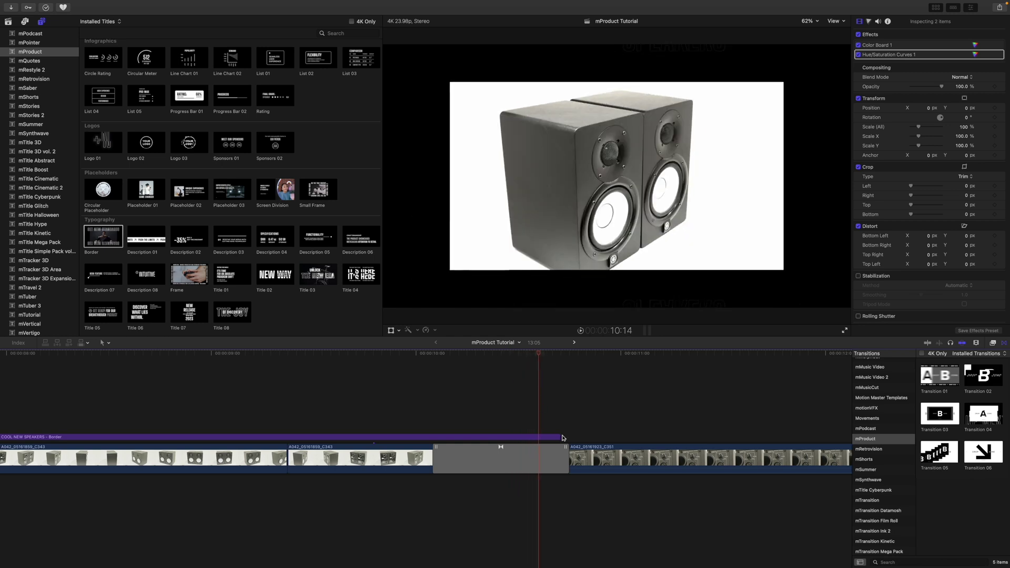
left_click_drag(560, 437, 499, 437)
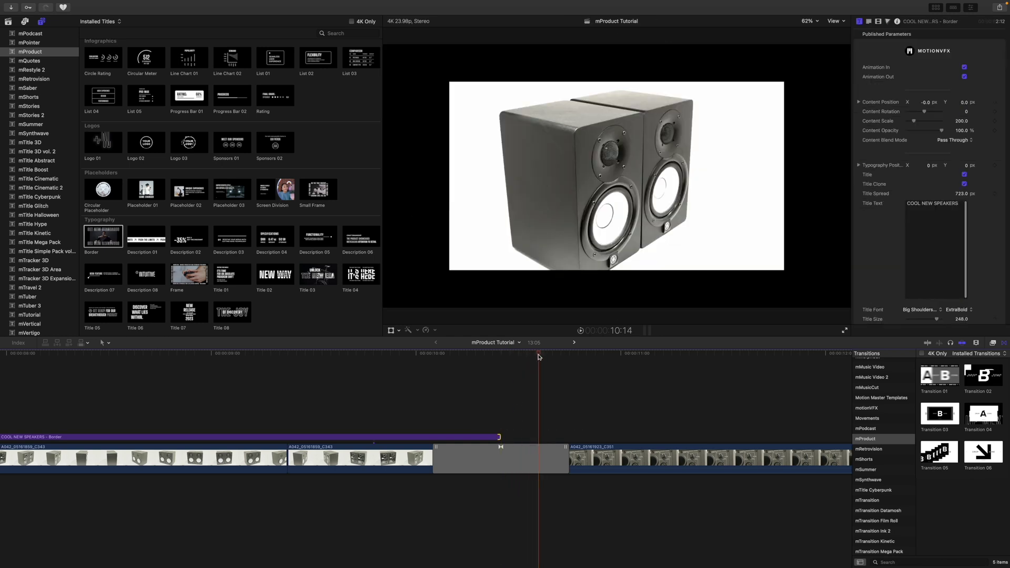
left_click_drag(534, 356, 633, 389)
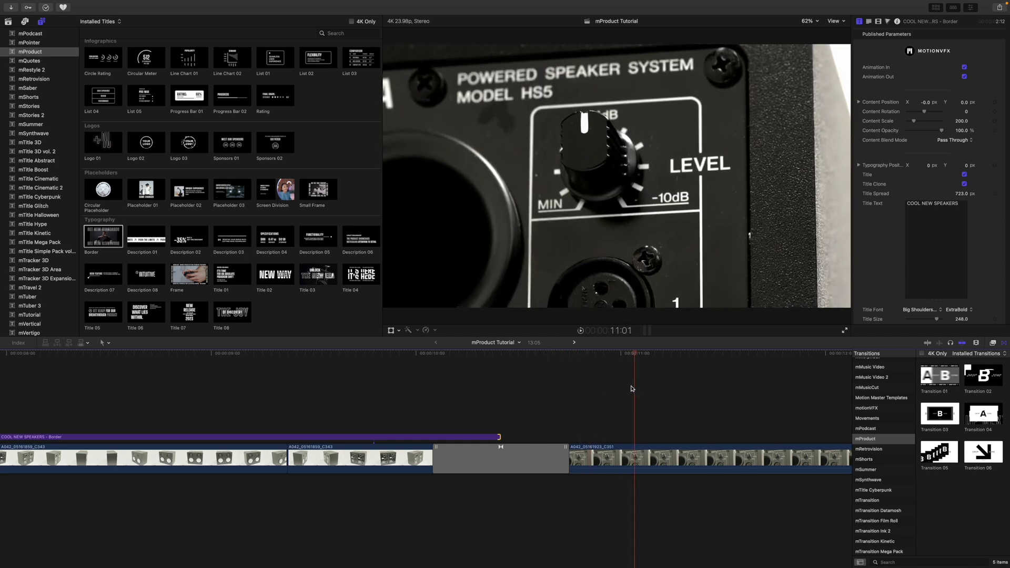
Step: Add the mProduct Price Tag 02 above the start of the last clip and move its content to about X -0.51, Y -0.33 px
scroll(629, 389, "right", 5)
left_click(441, 384)
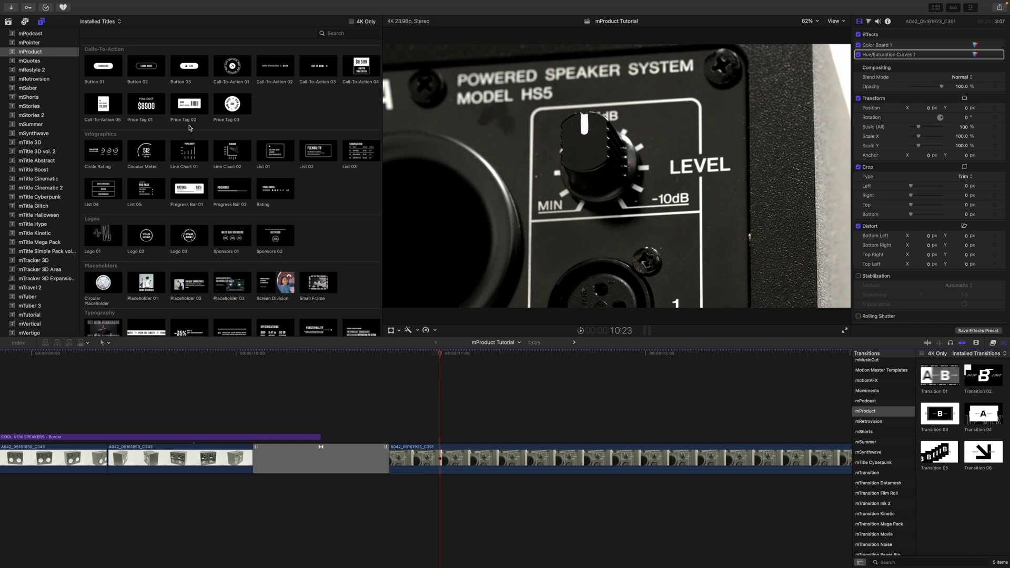
left_click_drag(184, 106, 389, 403)
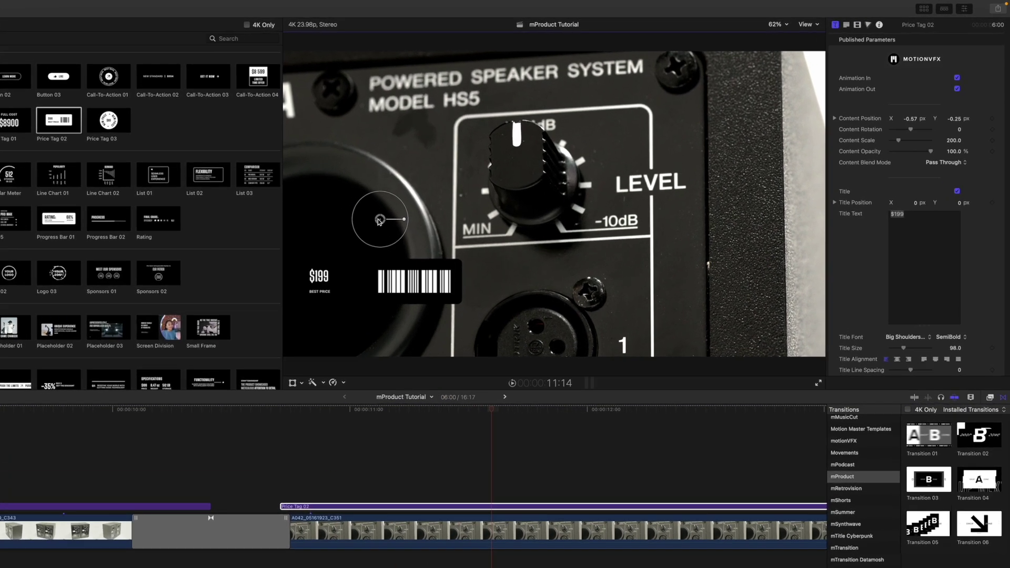
left_click_drag(482, 210, 465, 191)
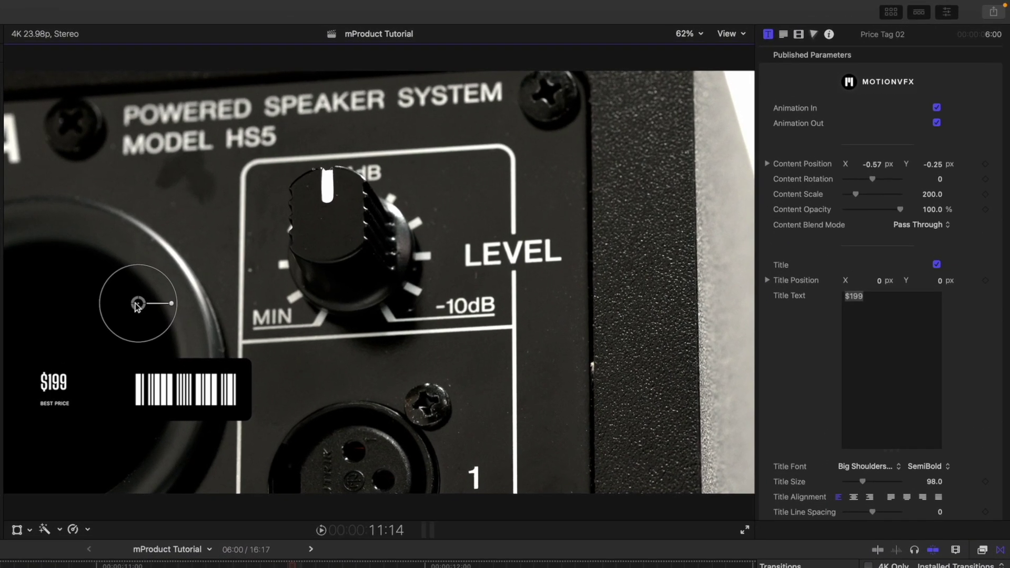
left_click_drag(137, 304, 163, 337)
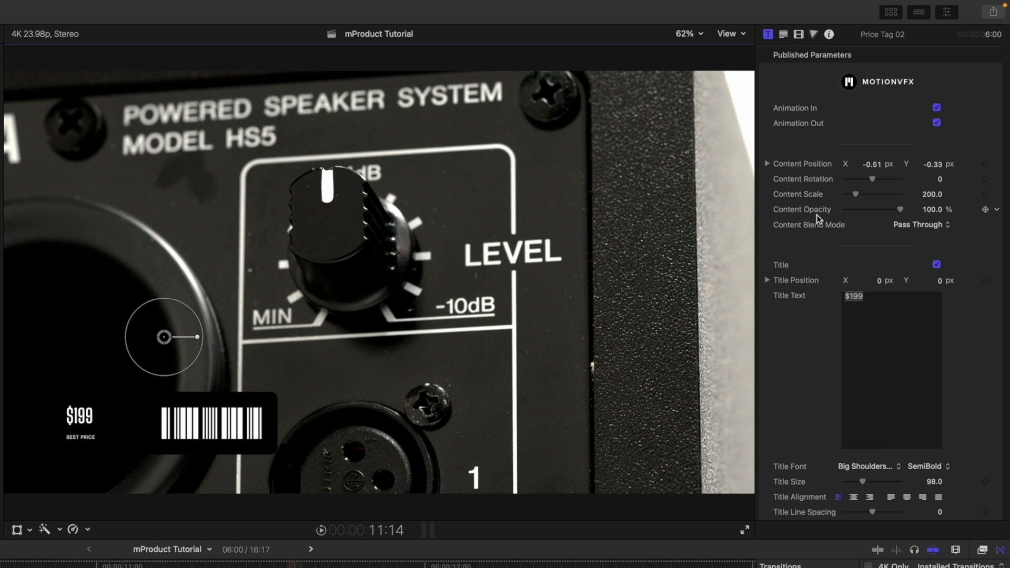
Step: Review Price Tag 02's title and description settings, and switch its code off and back on
scroll(817, 217, "down", 3)
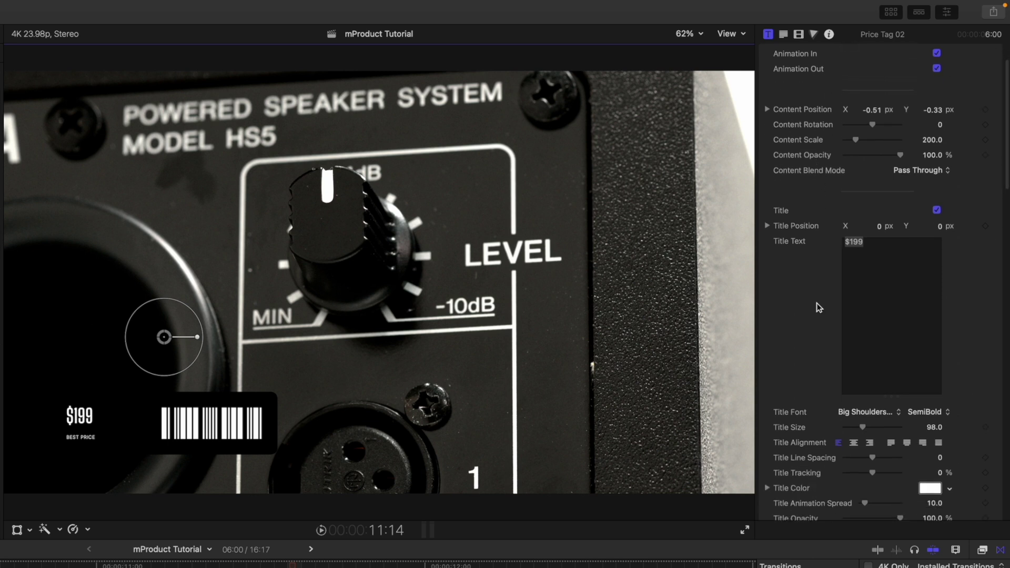
scroll(819, 307, "down", 12)
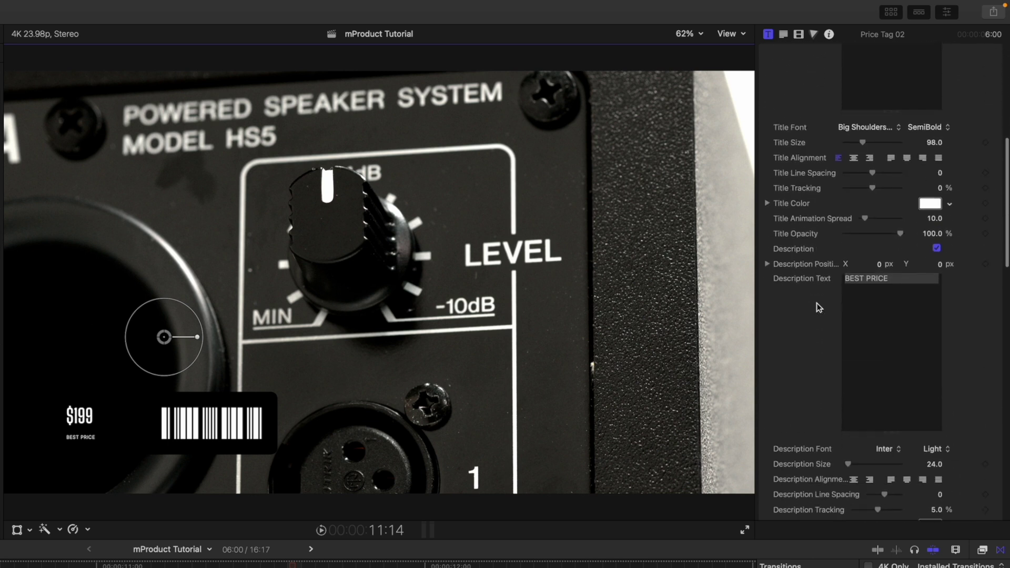
scroll(818, 307, "down", 13)
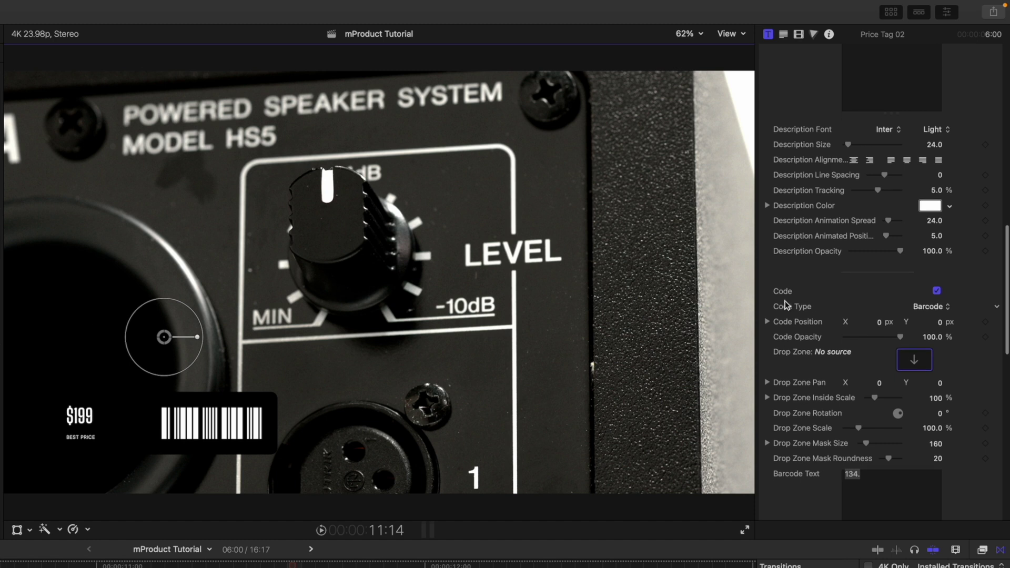
left_click(937, 291)
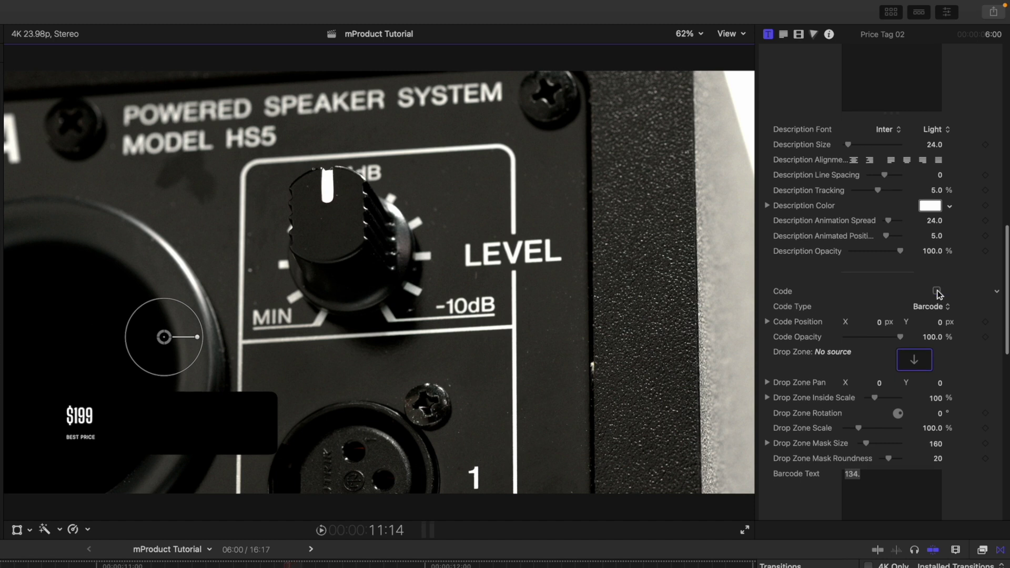
left_click(937, 291)
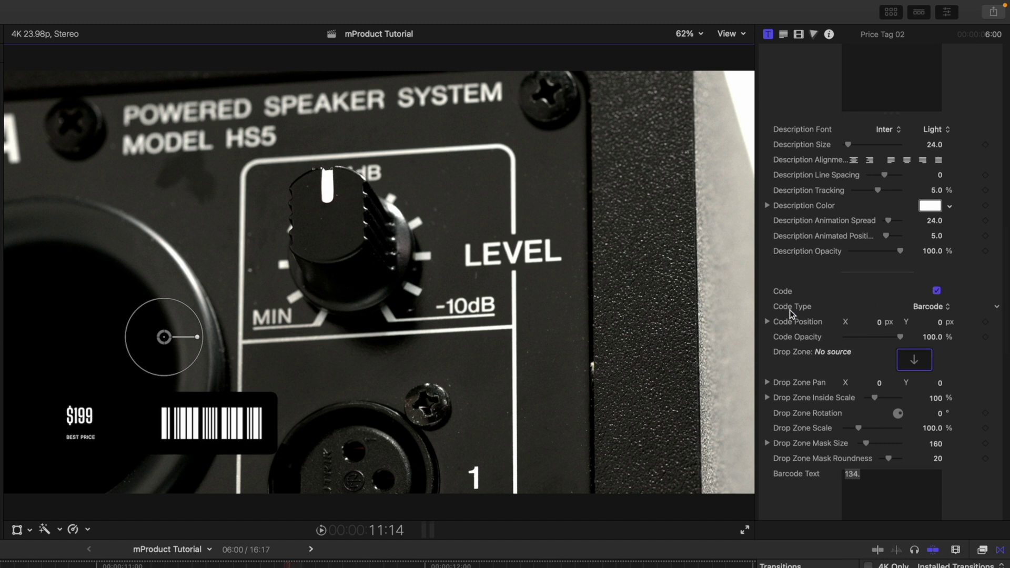
Step: Set Price Tag 02's code type to Drop Zone and fill the drop zone with the QR code image from the media library
left_click(928, 308)
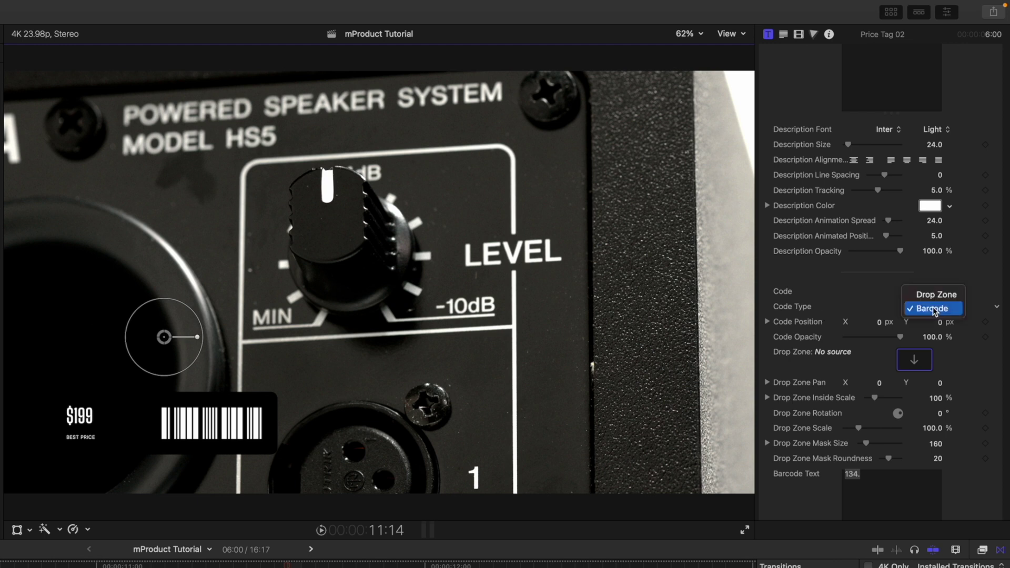
left_click(930, 296)
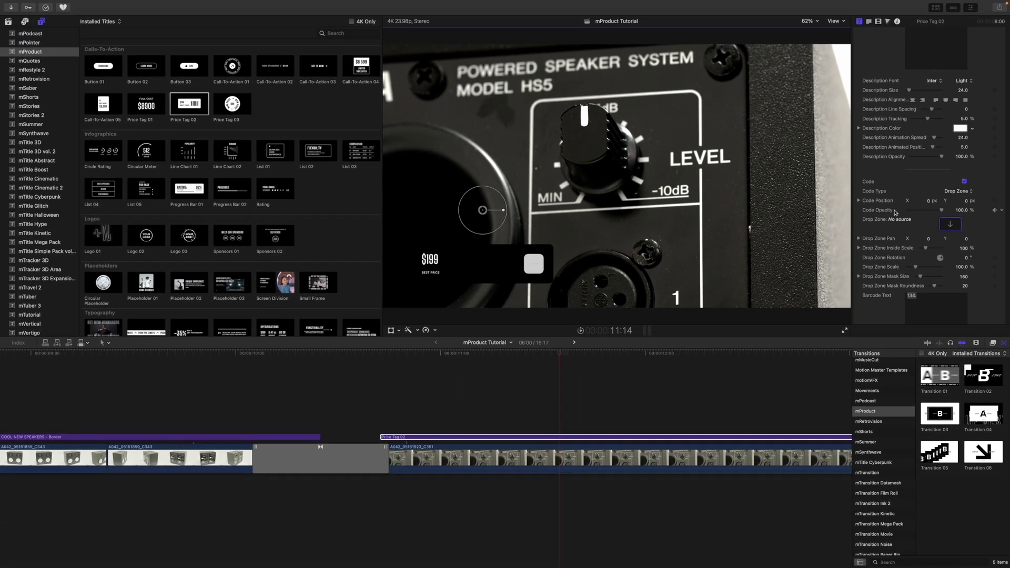
left_click(9, 22)
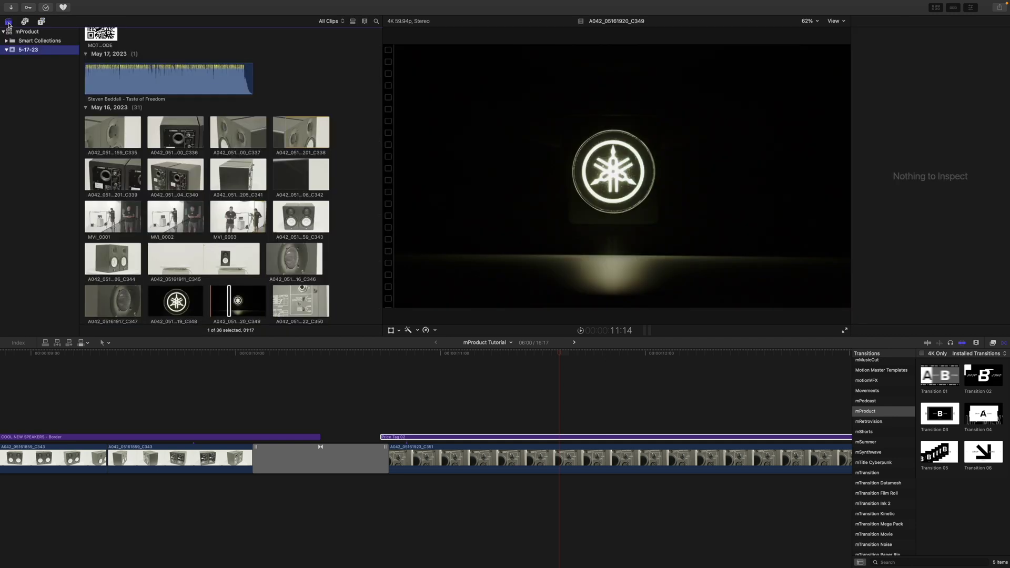
left_click(555, 439)
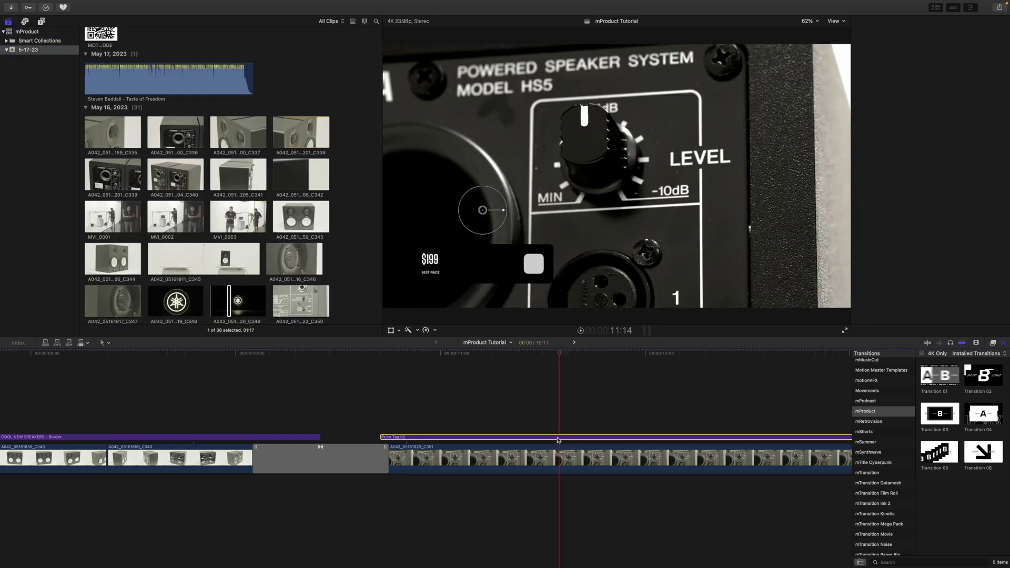
scroll(351, 262, "up", 3)
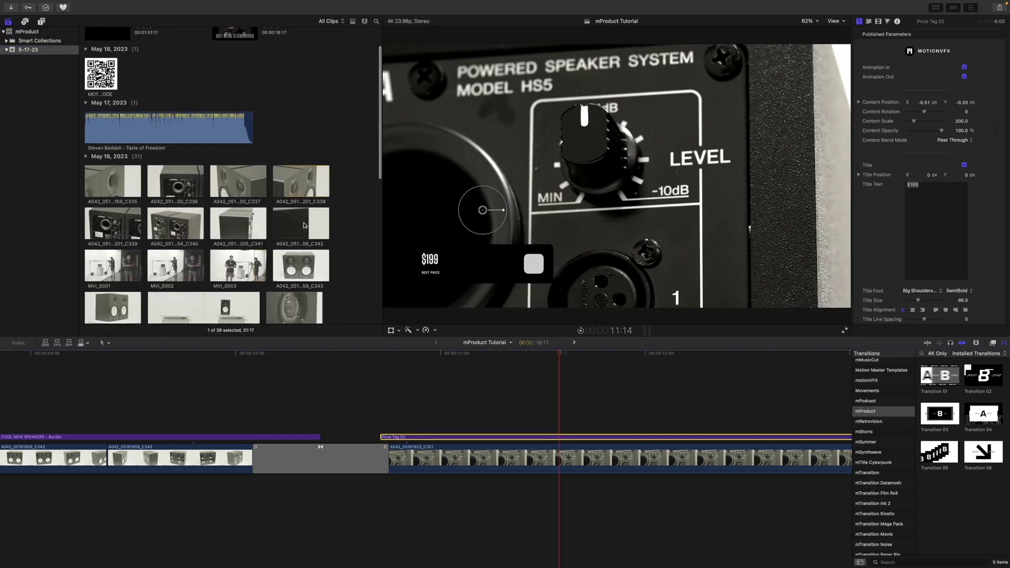
scroll(883, 258, "down", 8)
scroll(883, 257, "down", 5)
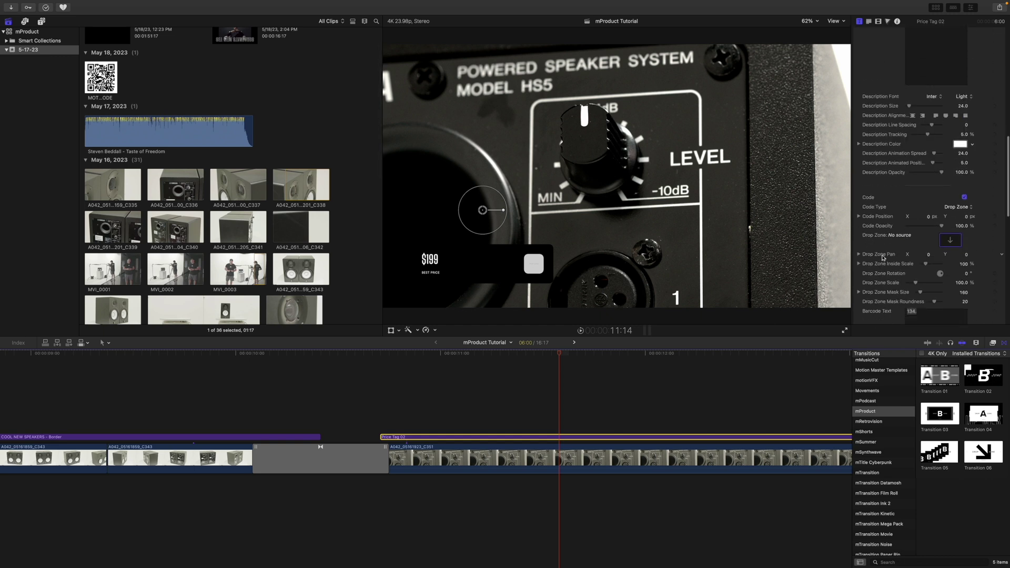
left_click(950, 242)
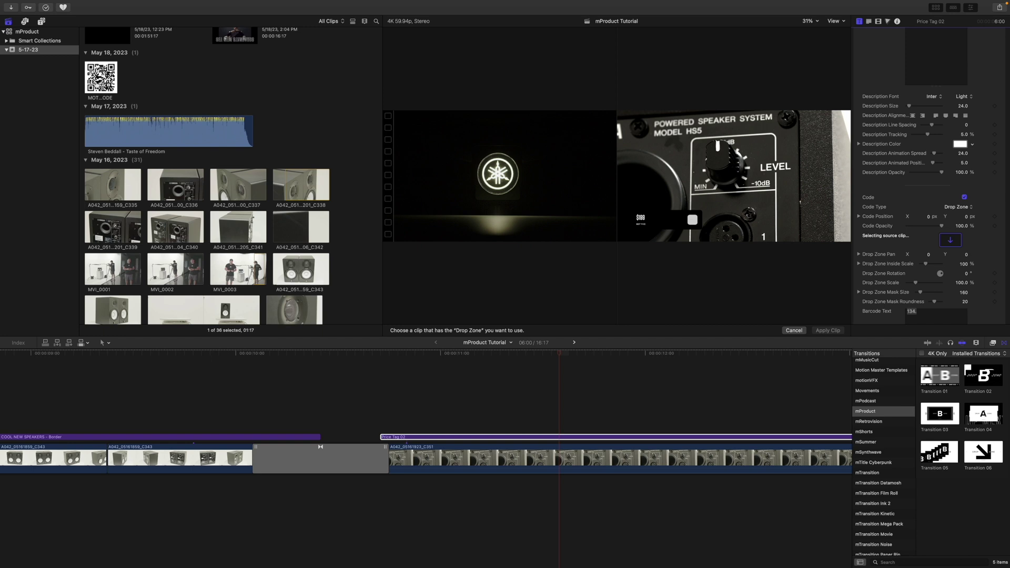
left_click(100, 77)
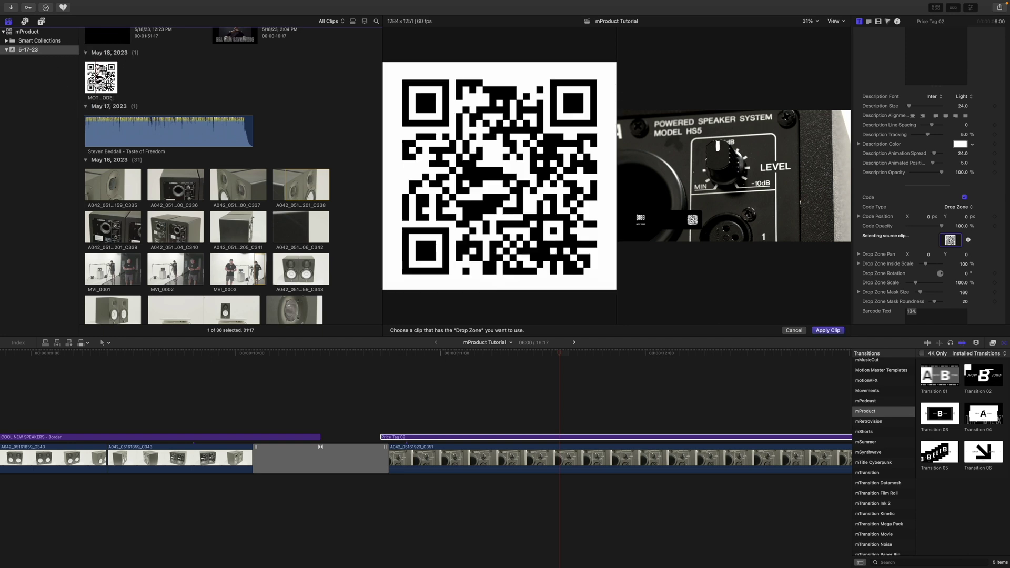
left_click(825, 331)
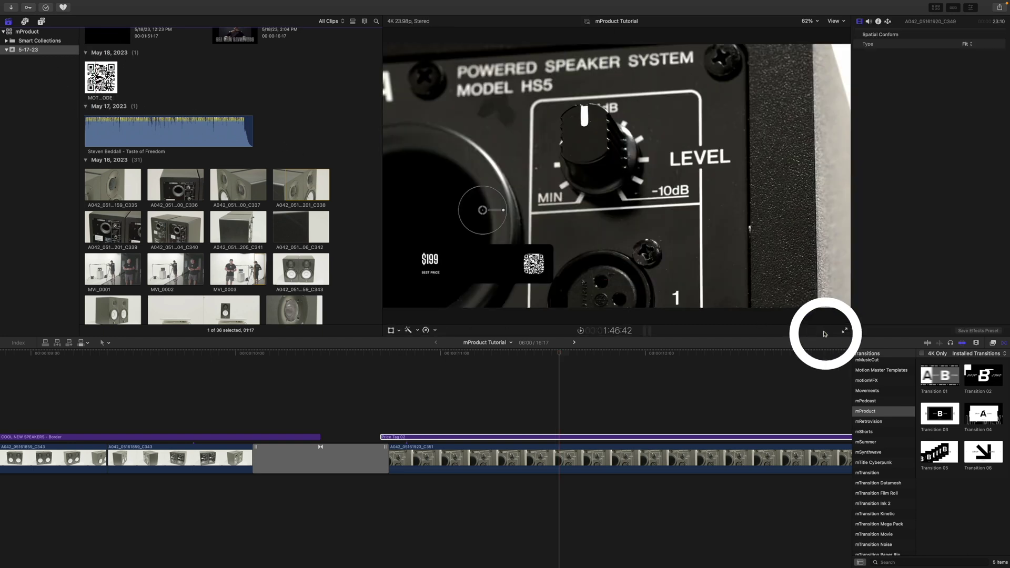
Step: Reselect Price Tag 02, try shifting its QR code horizontally towards the price, and undo the shift
left_click(572, 434)
scroll(896, 239, "down", 3)
scroll(896, 238, "down", 5)
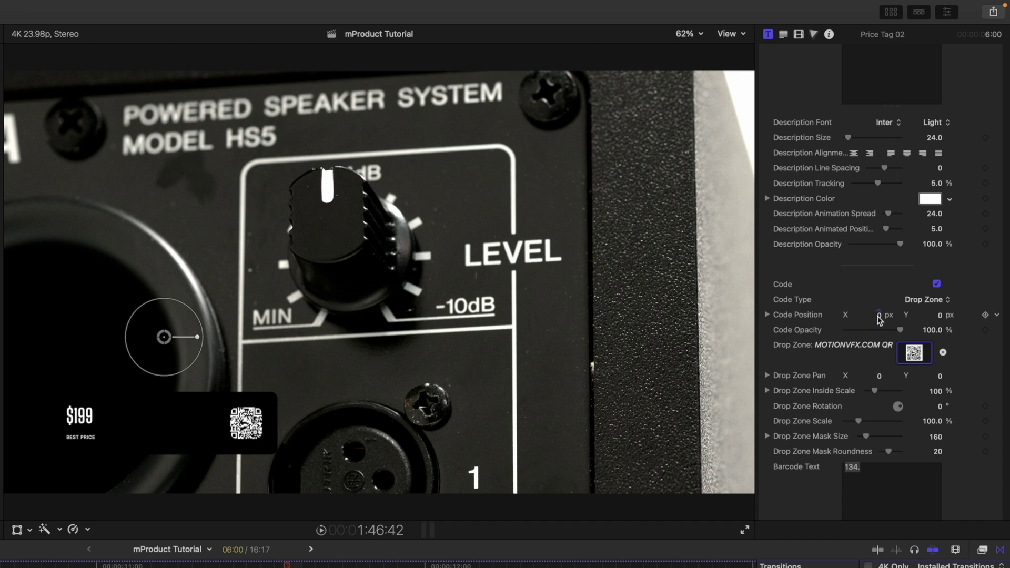
mouse_move(880, 319)
left_mouse_down()
mouse_move(868, 320)
mouse_move(878, 316)
left_mouse_up()
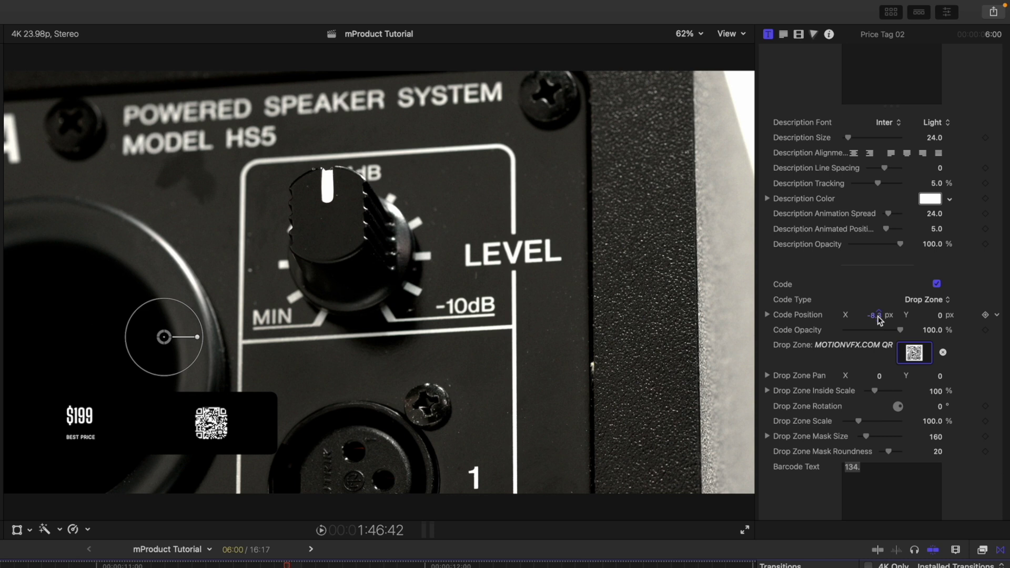
key("super+z")
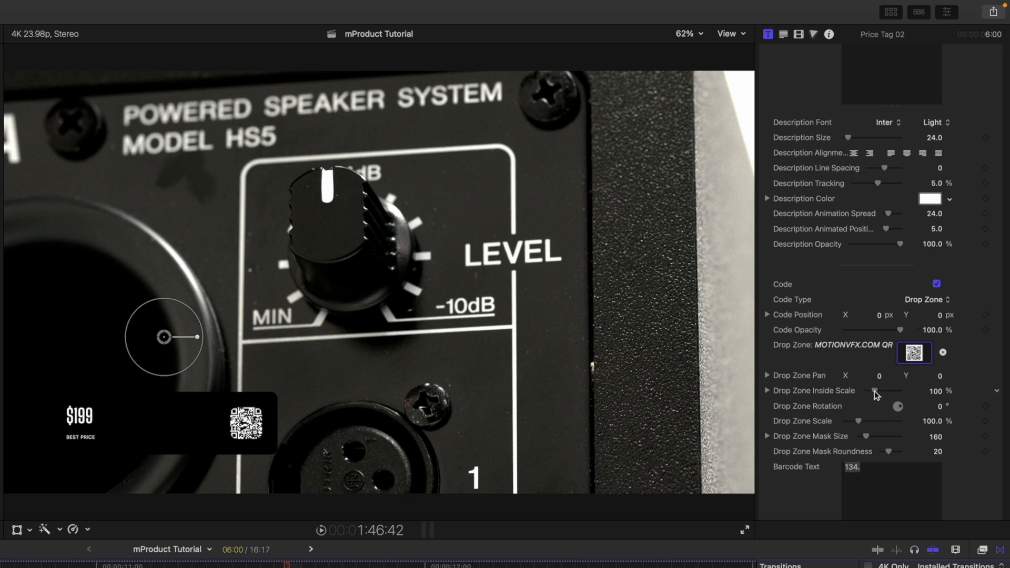
Step: Set the QR code's drop zone inside scale to 77% and scale to about 187%, and shift the code slightly towards the price
left_click_drag(875, 391, 874, 423)
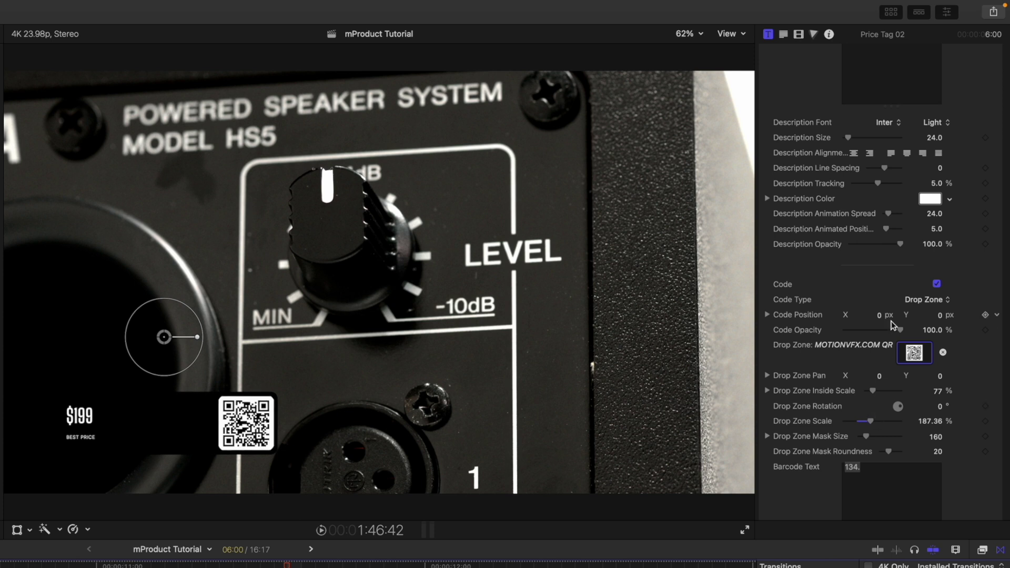
left_click_drag(879, 318, 879, 315)
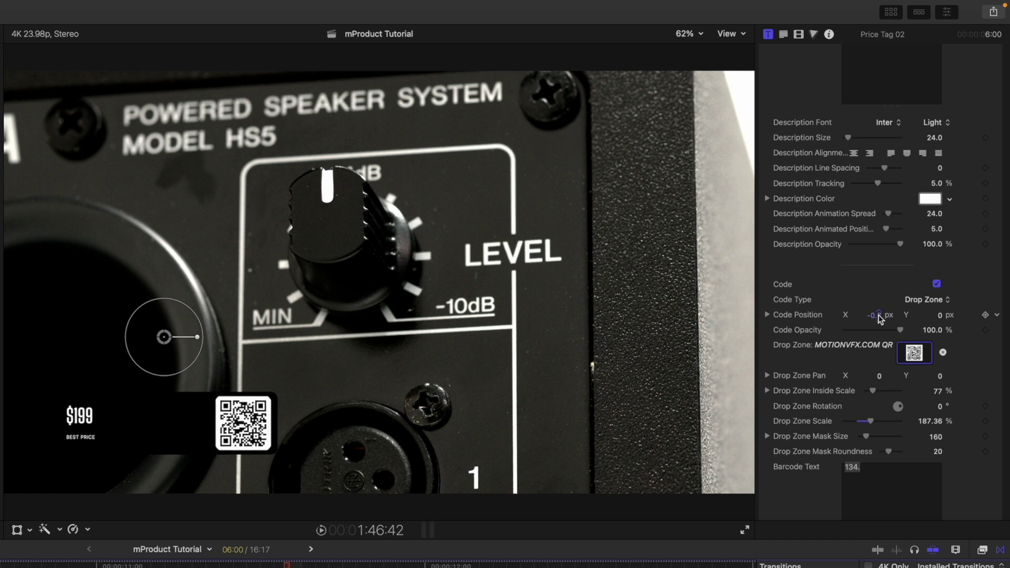